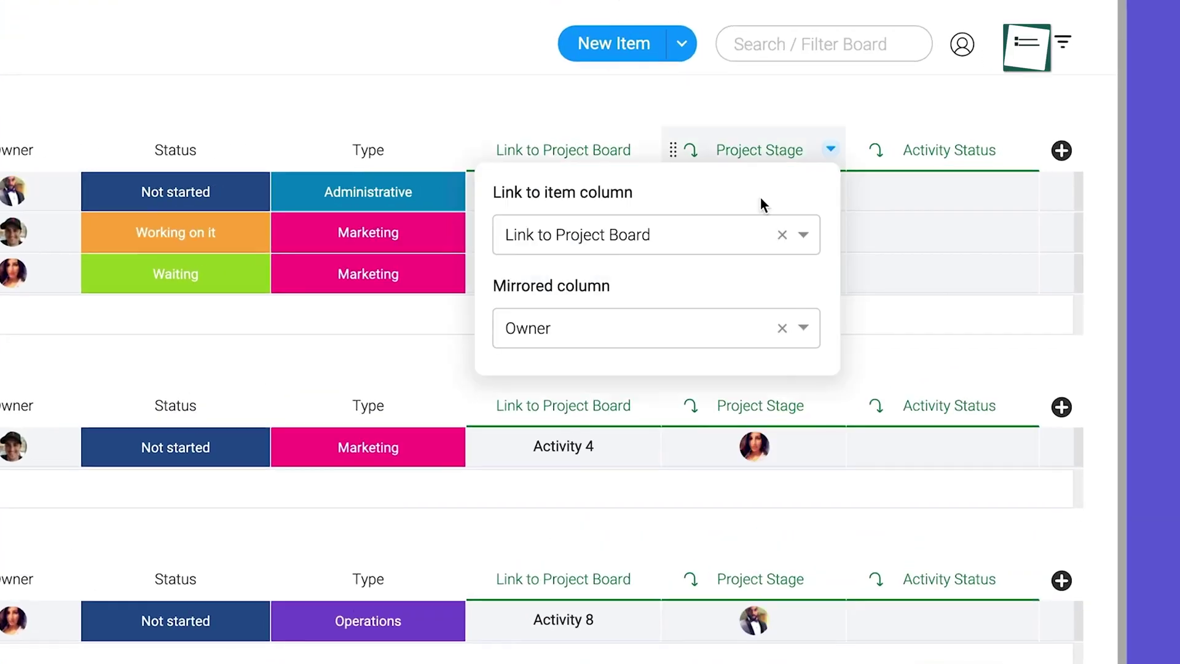
Open the mirror column list and the status options for Reach out to vendors.
click(768, 326)
scroll(643, 474, down, 2)
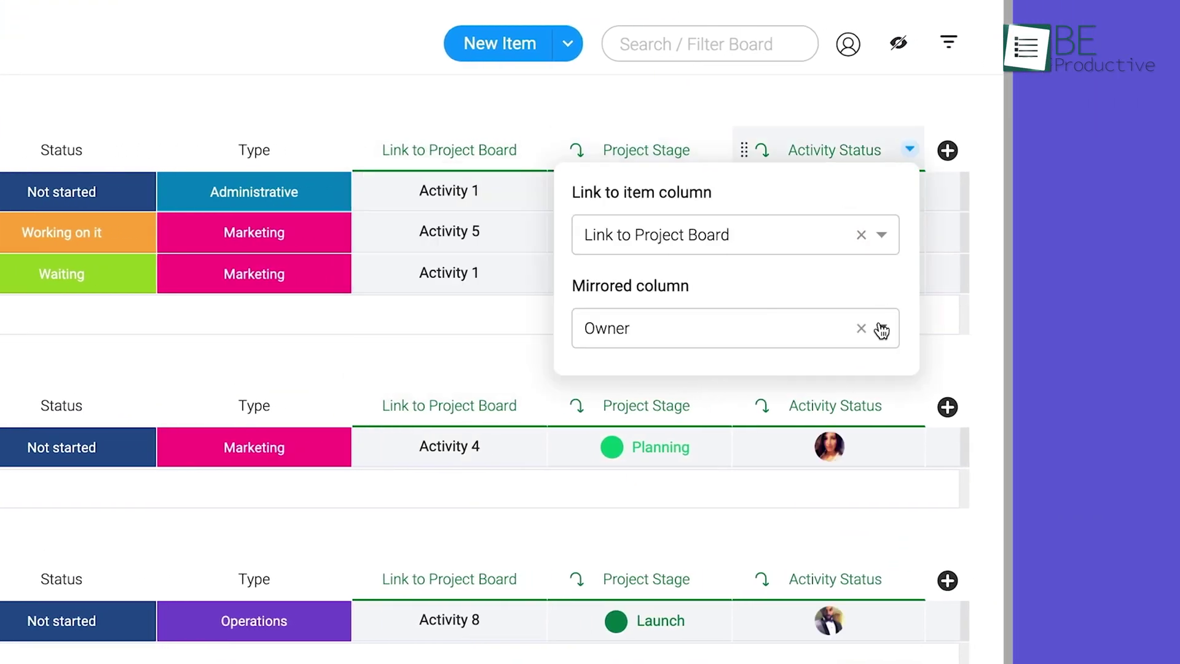
click(881, 330)
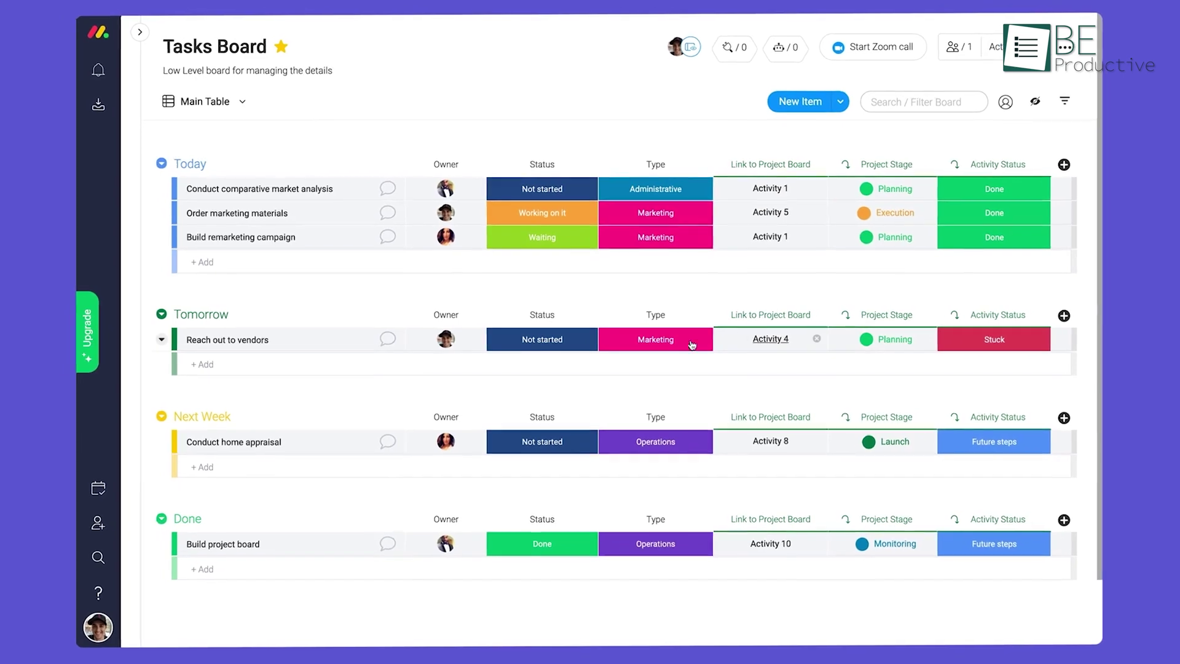
click(567, 340)
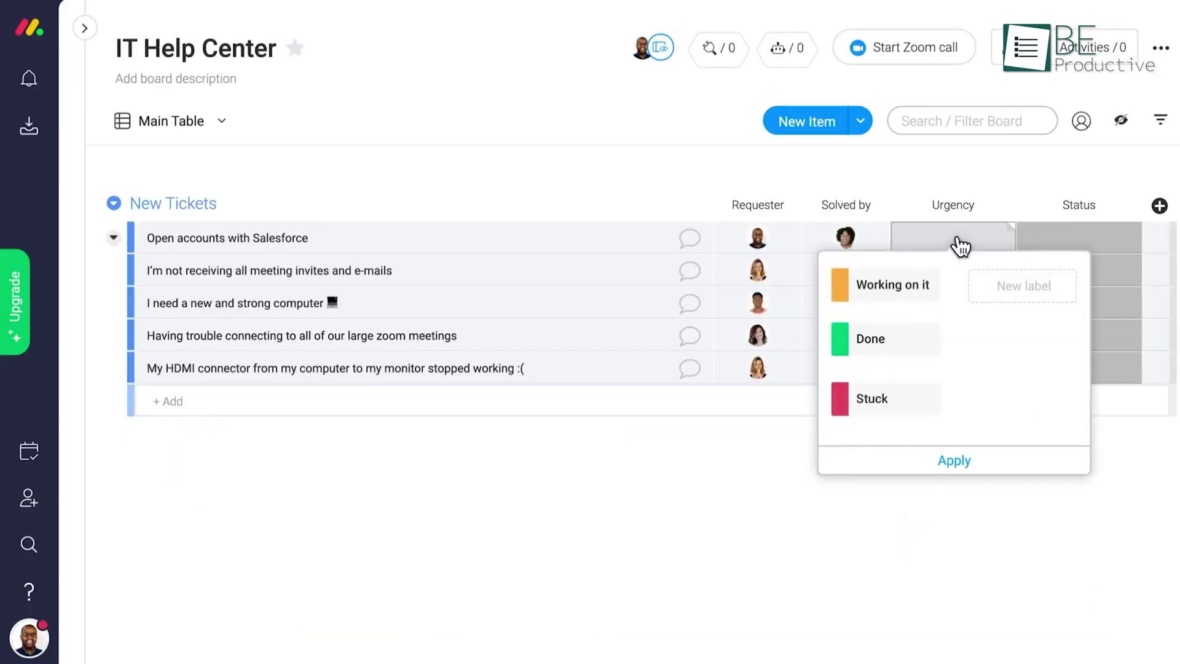
Open the colour choices for the Urgency and Done status labels.
click(841, 286)
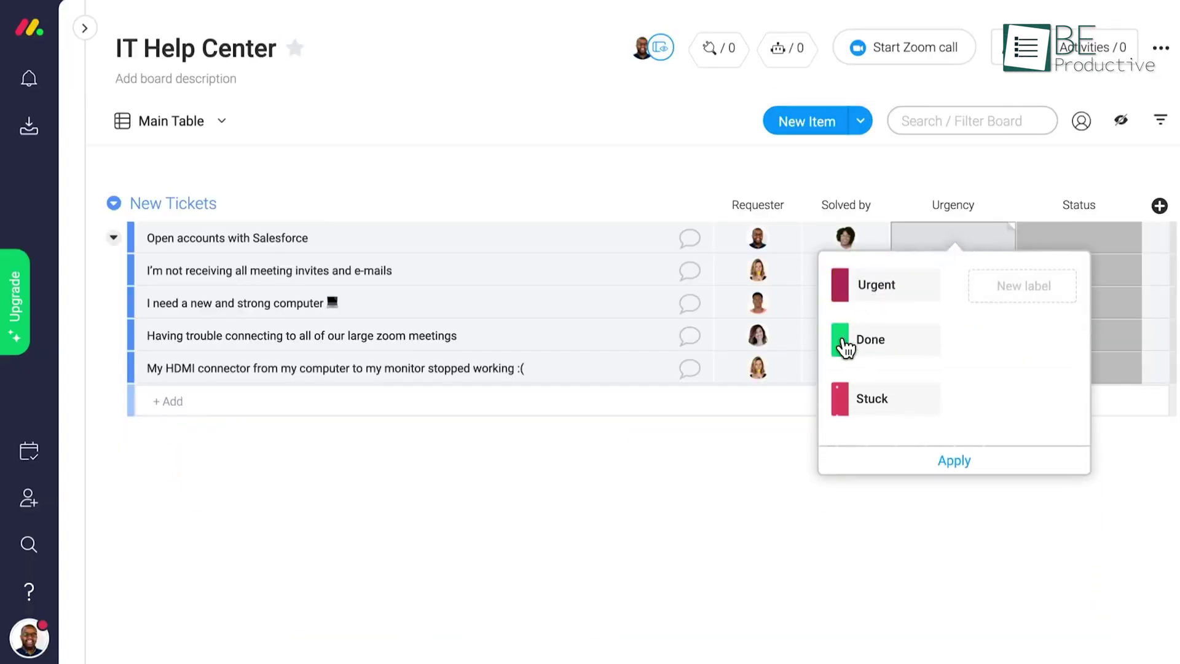
click(842, 341)
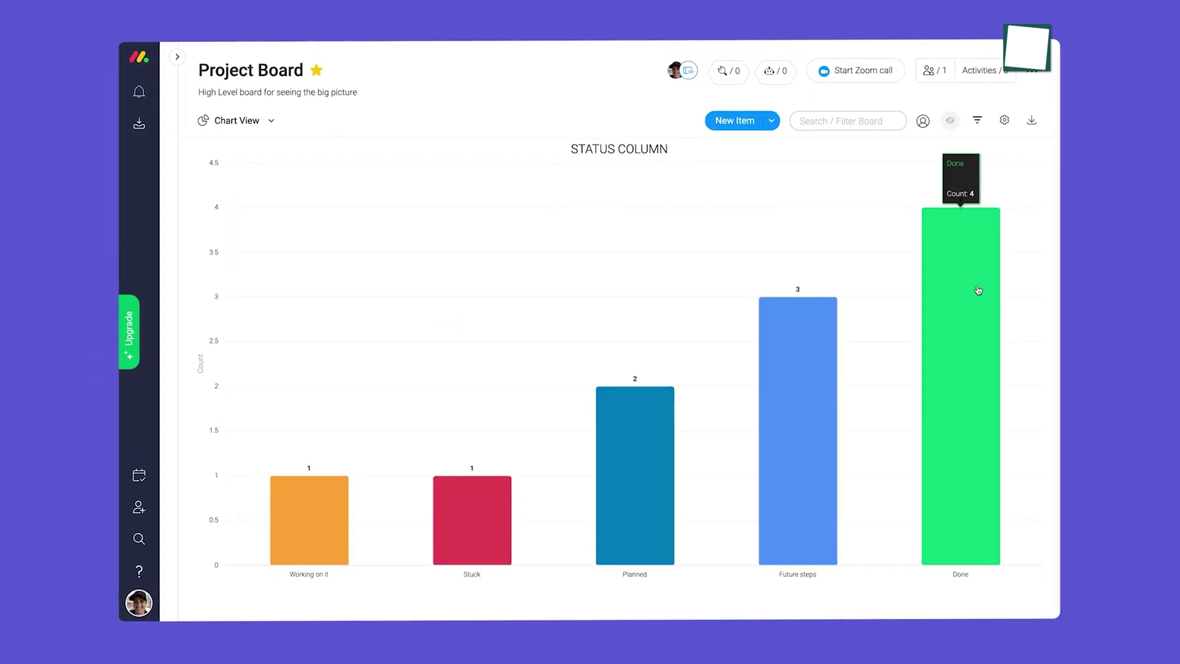
mouse_move(814, 353)
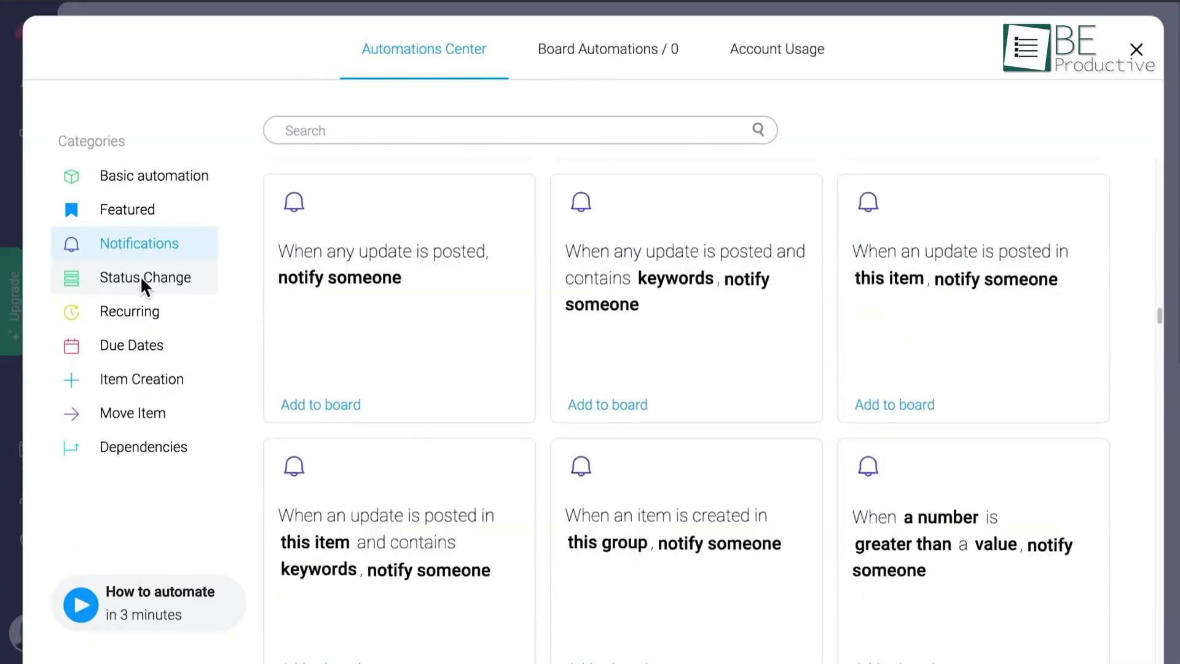
Show the Status Change automation recipes in the Automations Center.
click(140, 276)
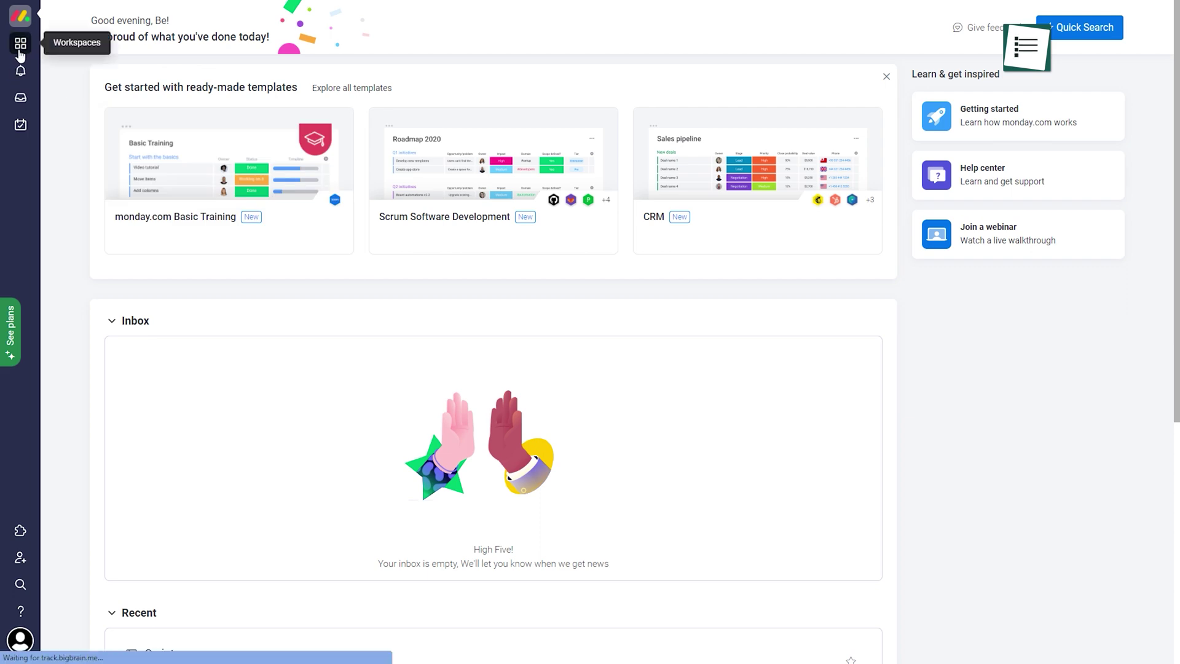
Check the Workspaces, notifications, Inbox and My Work panels, then the Help Center.
click(20, 49)
click(20, 72)
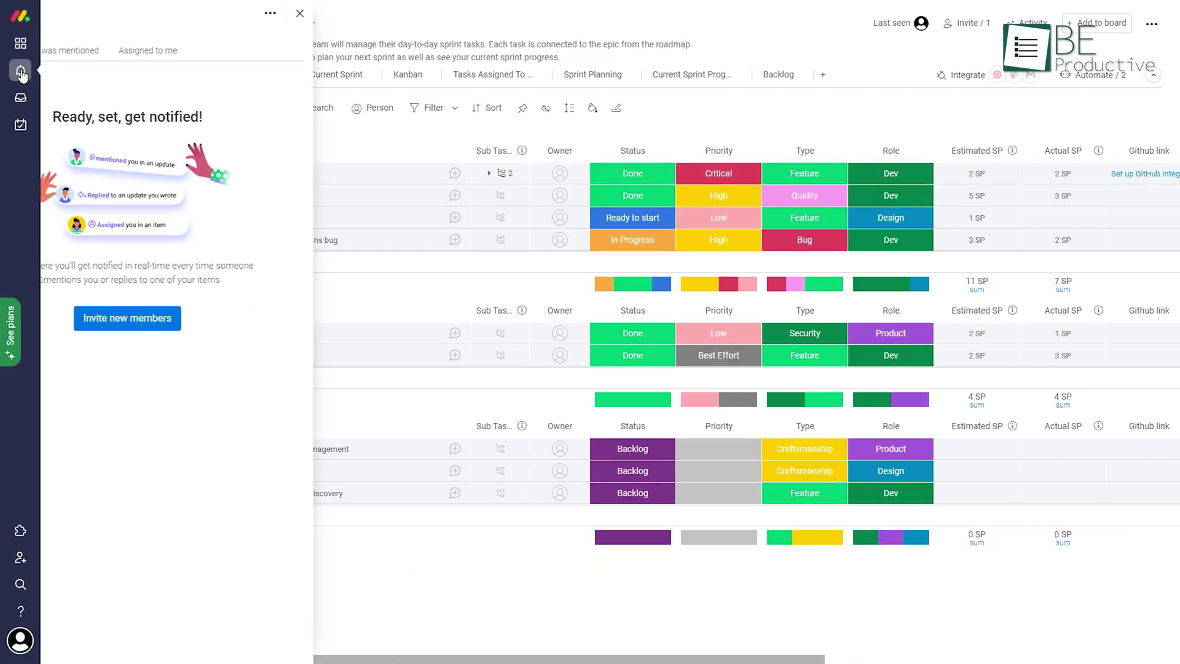
click(21, 99)
click(21, 125)
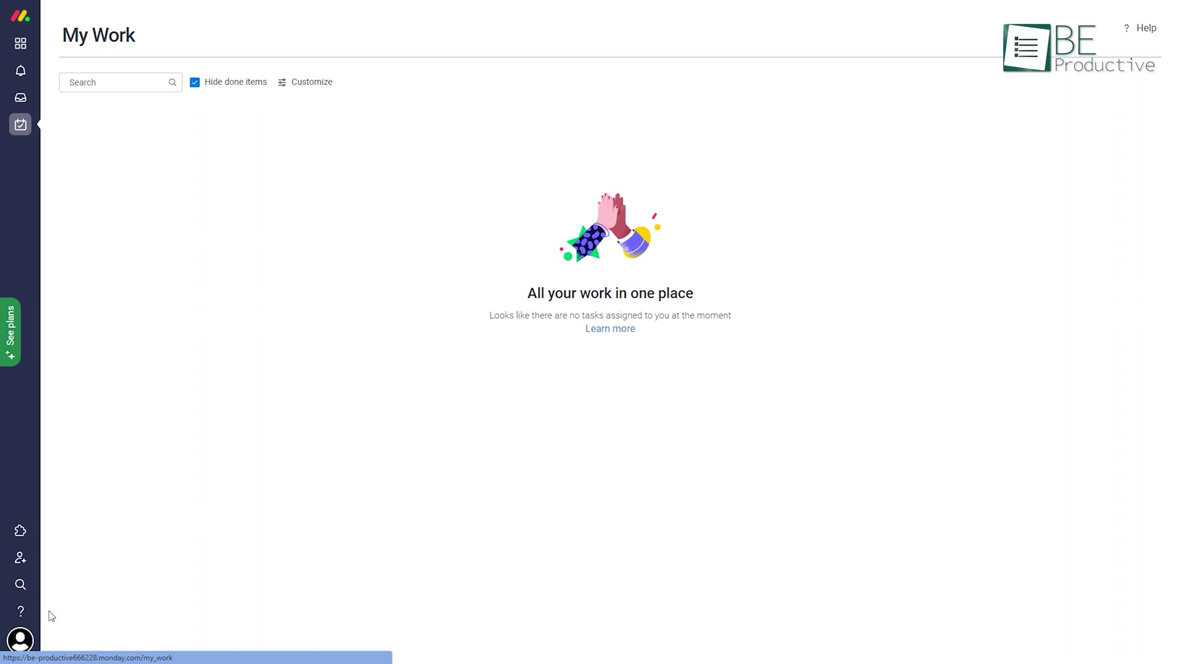
click(22, 616)
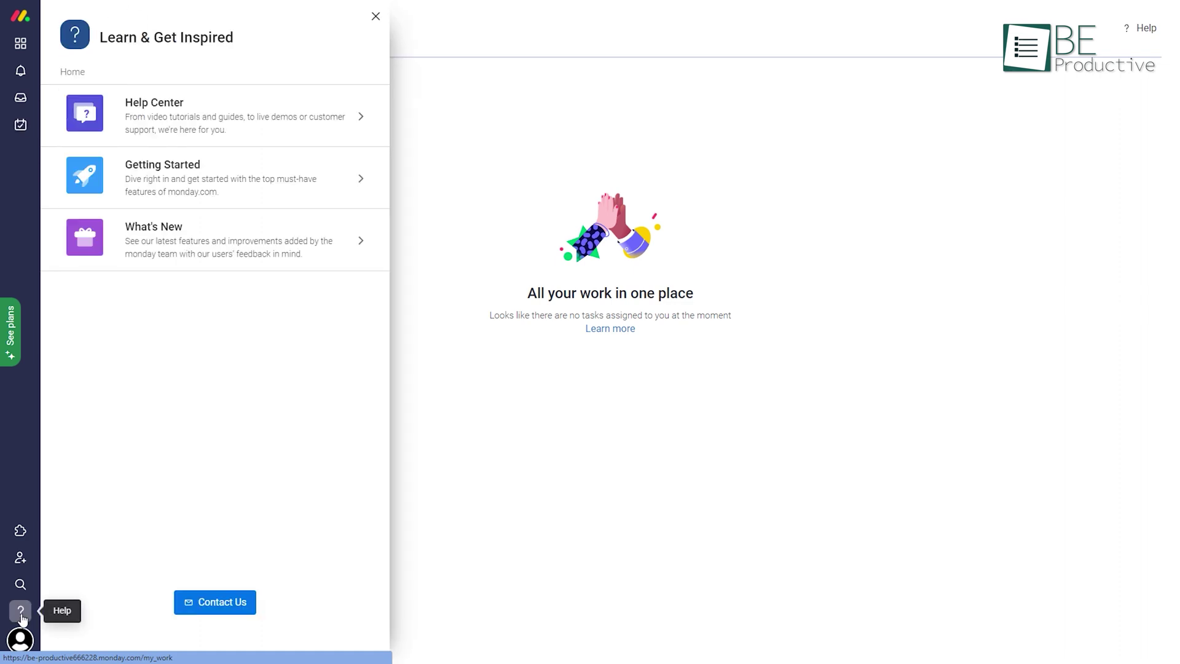
click(252, 130)
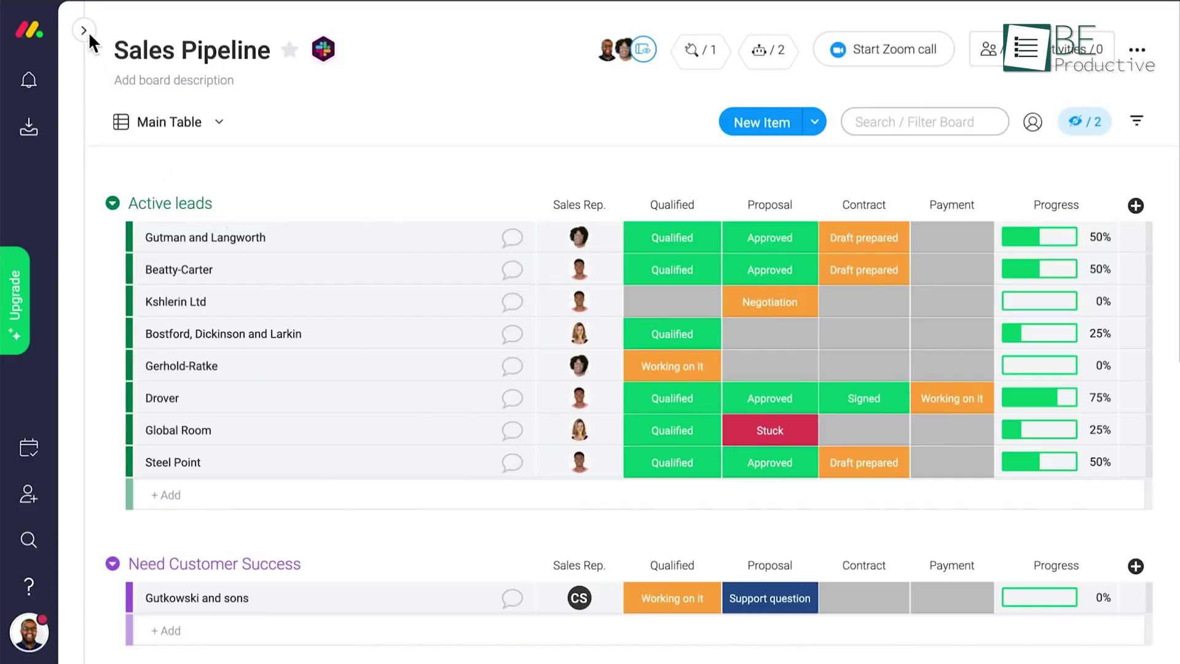
Expand the workspaces list and bring up the add menu beside the Main workspace.
click(86, 32)
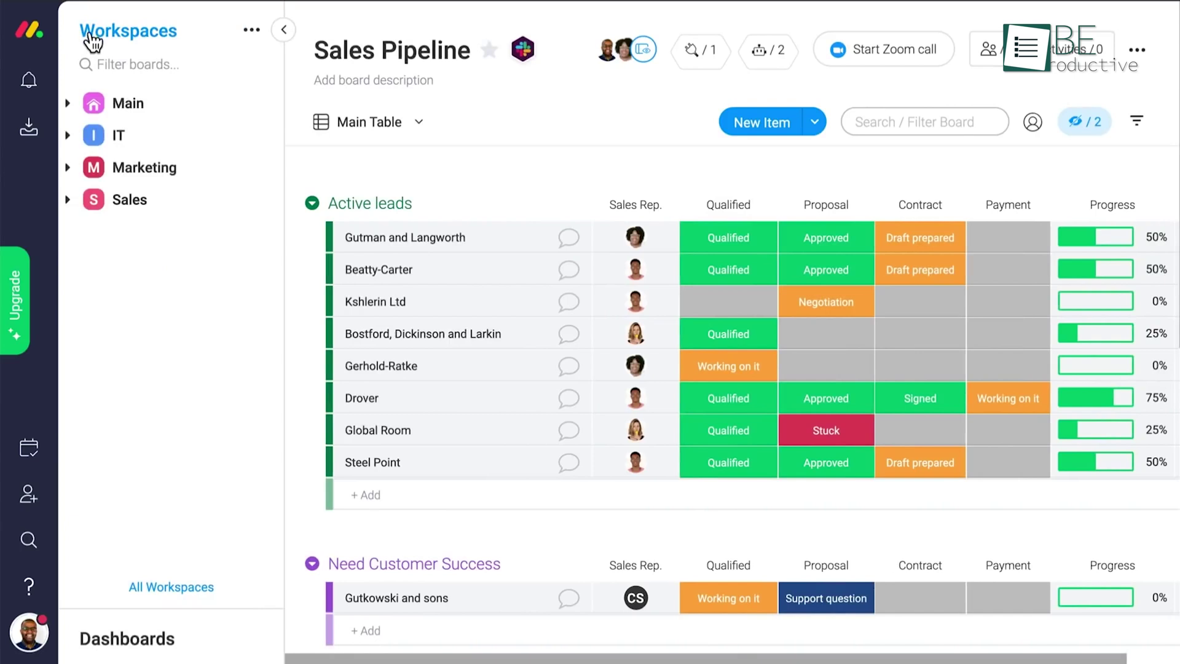
click(257, 105)
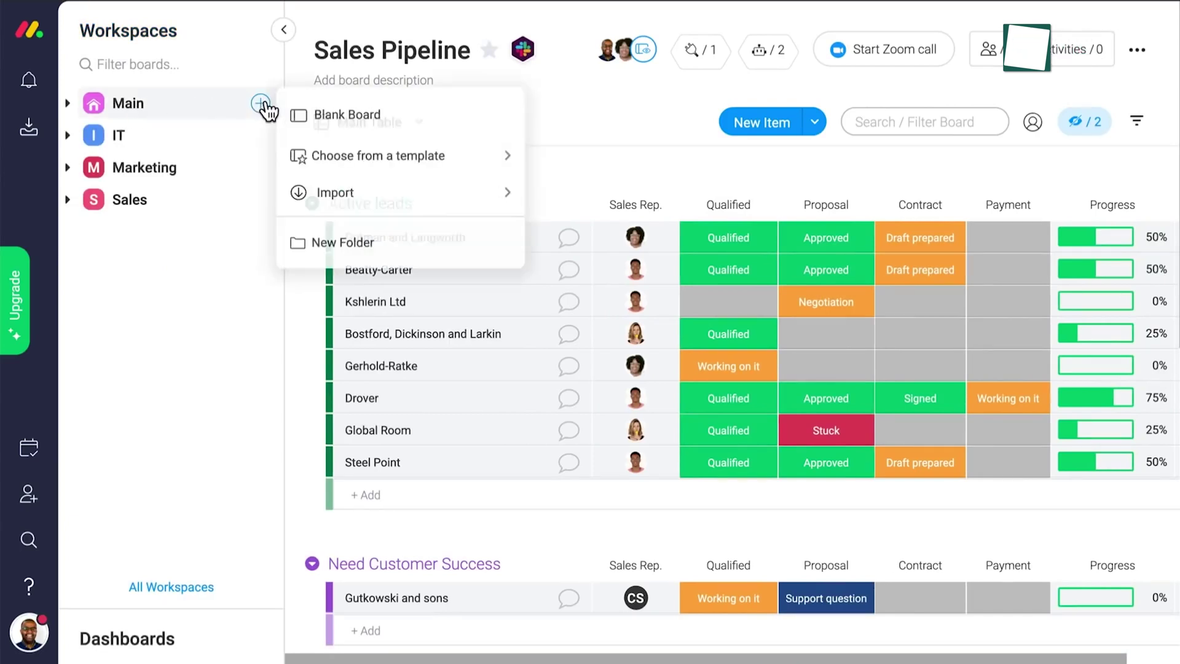
mouse_move(391, 163)
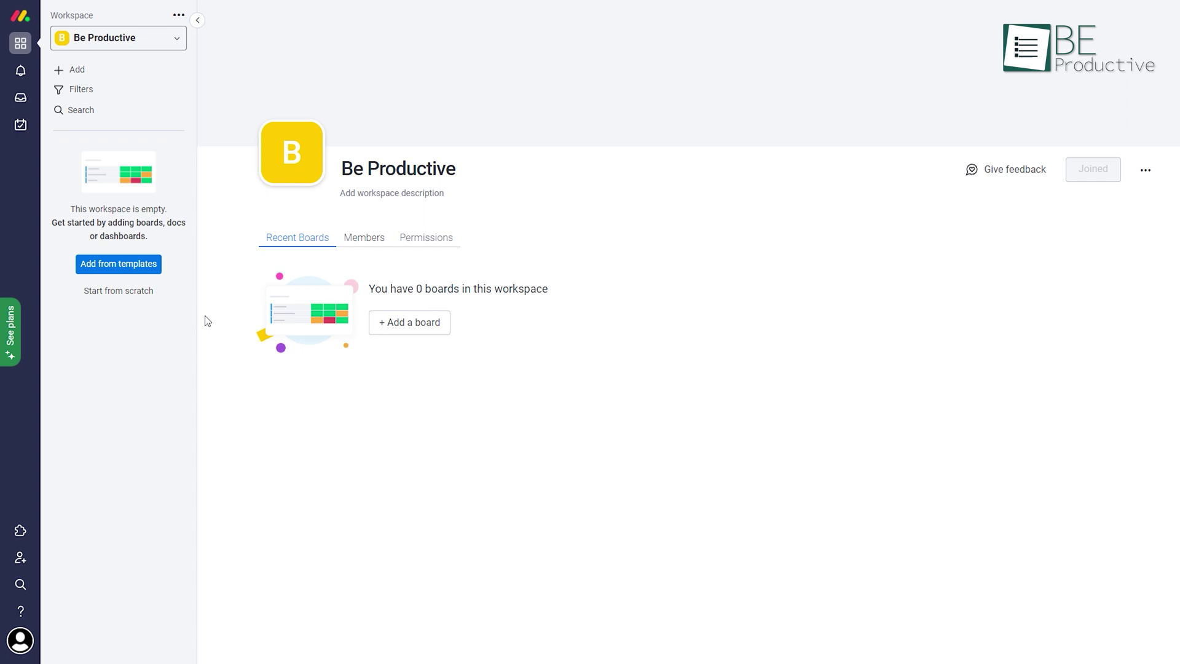
Browse the Marketing, Content Production, Sales & CRM, Software Development, HR and Startup template categories.
click(118, 264)
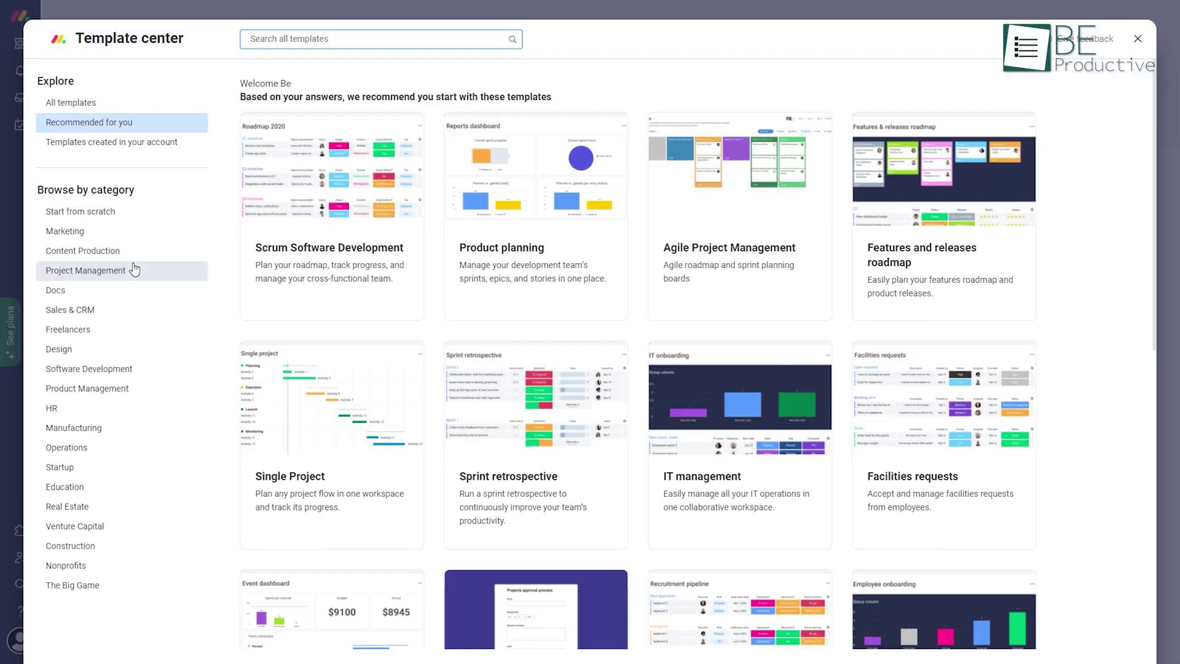
click(112, 238)
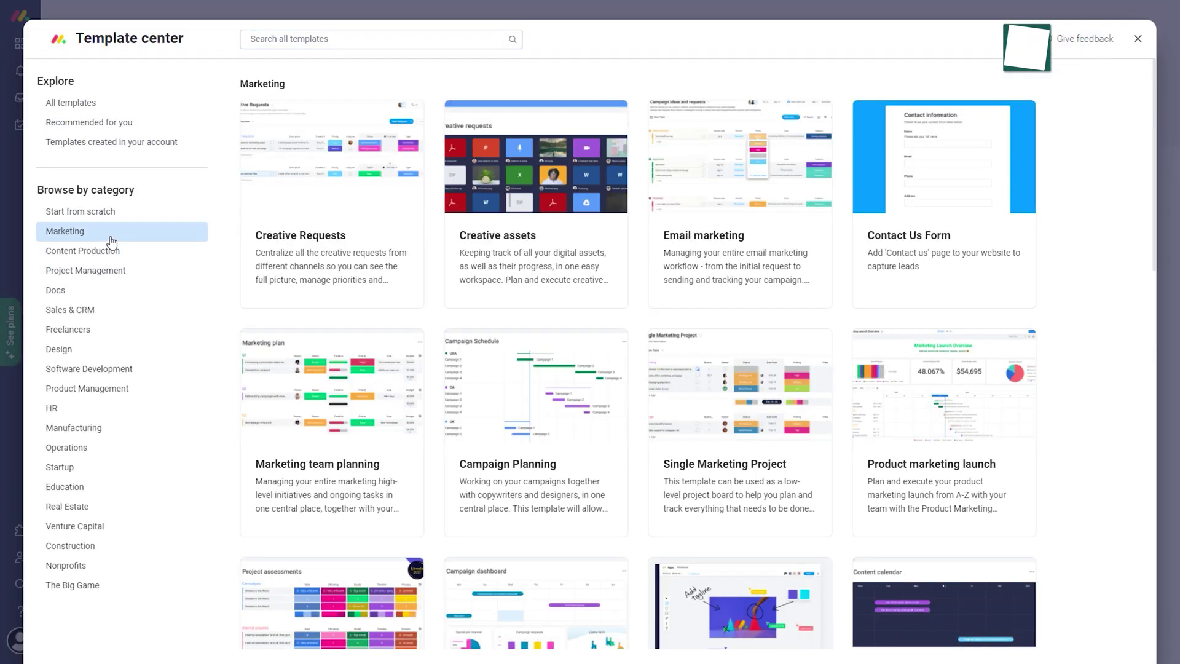
click(125, 256)
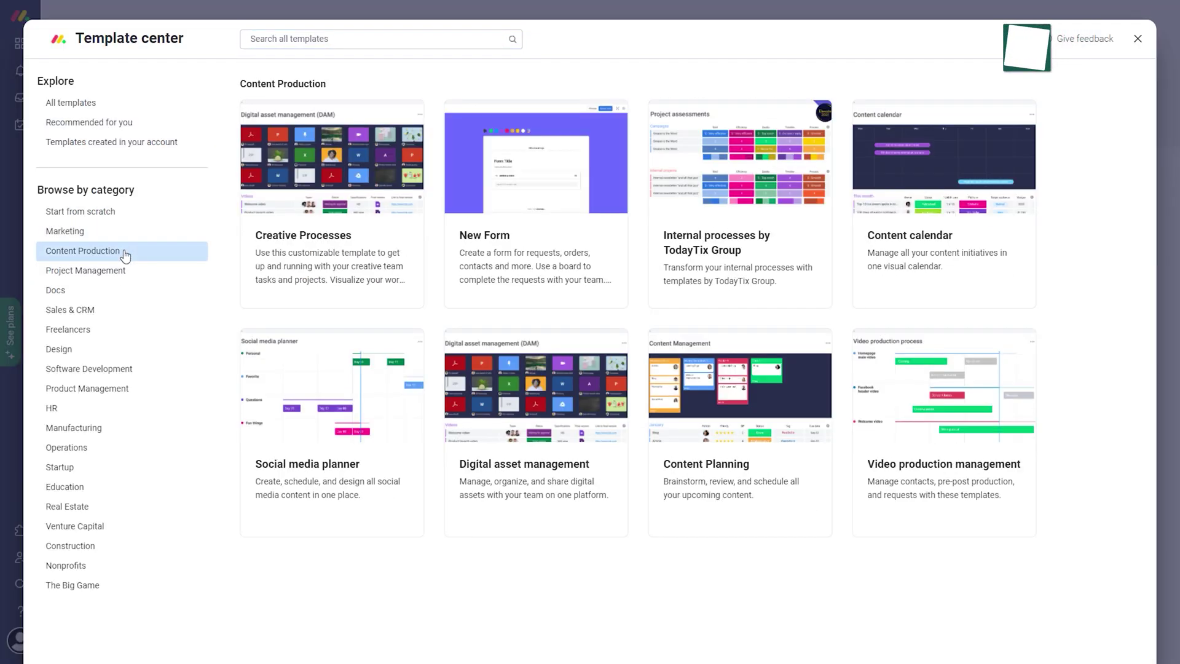
click(142, 313)
click(155, 368)
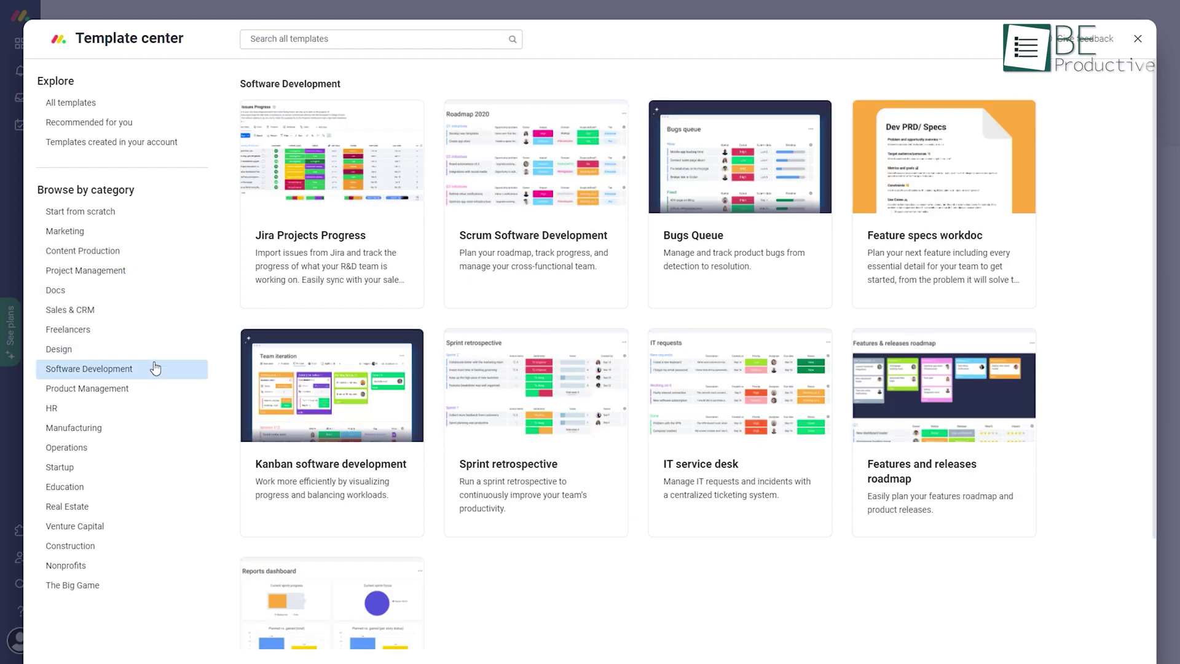
click(160, 410)
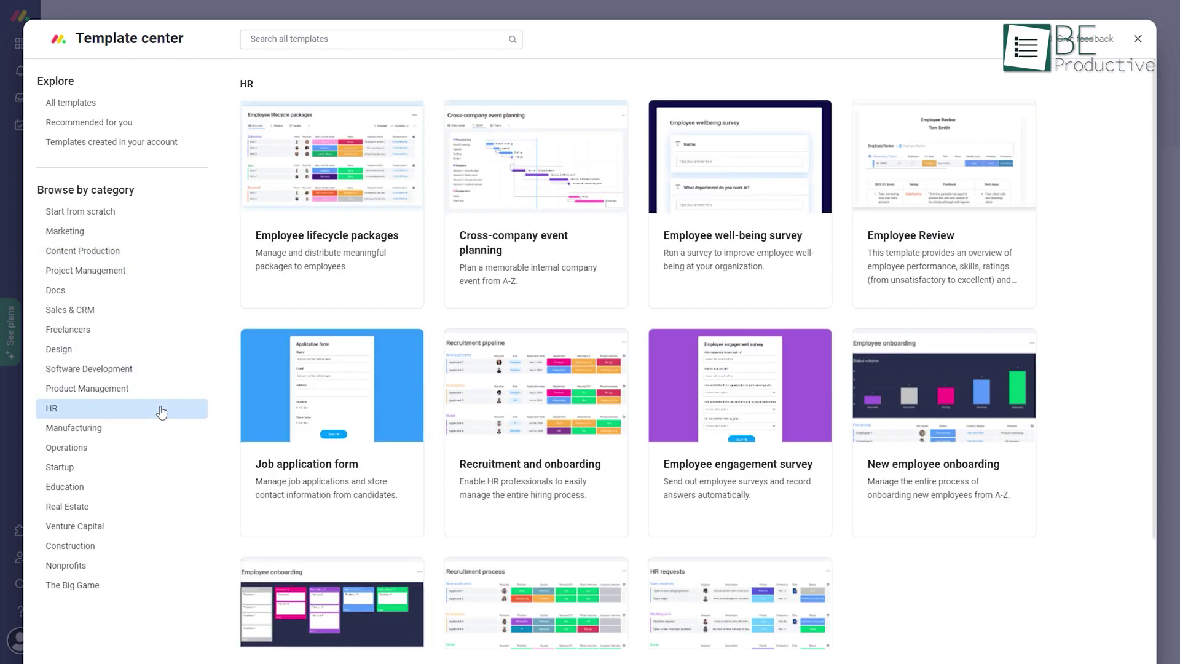
click(157, 469)
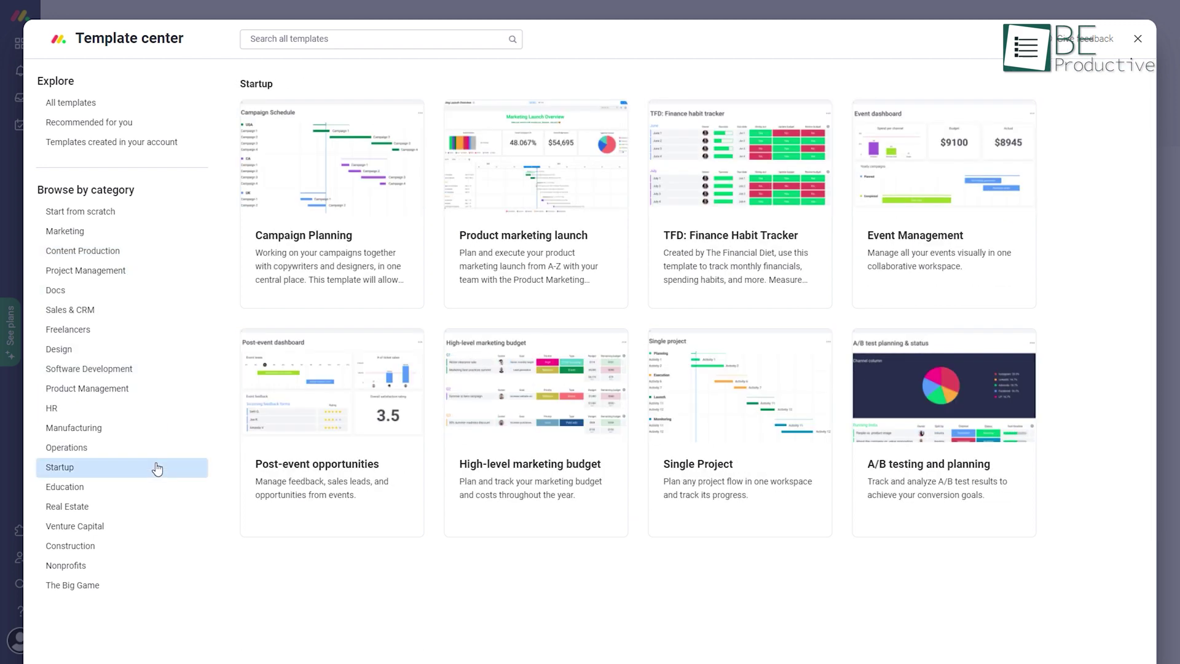
Preview the Product marketing launch template, then choose the Start from Scratch board template.
click(555, 264)
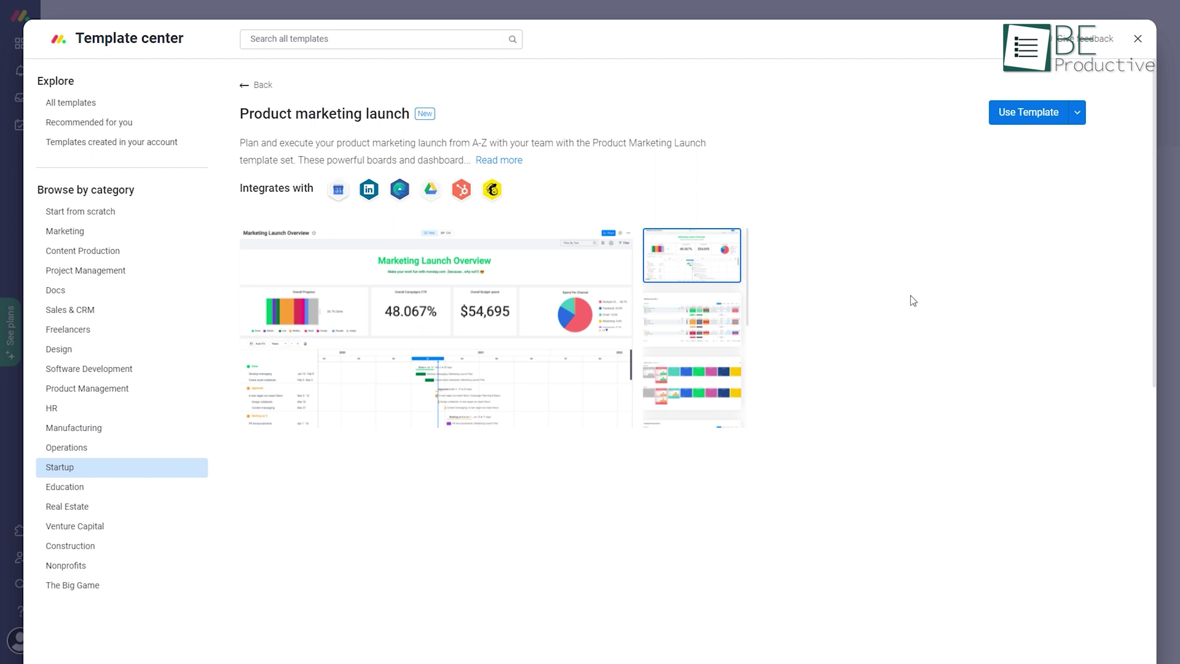
click(112, 217)
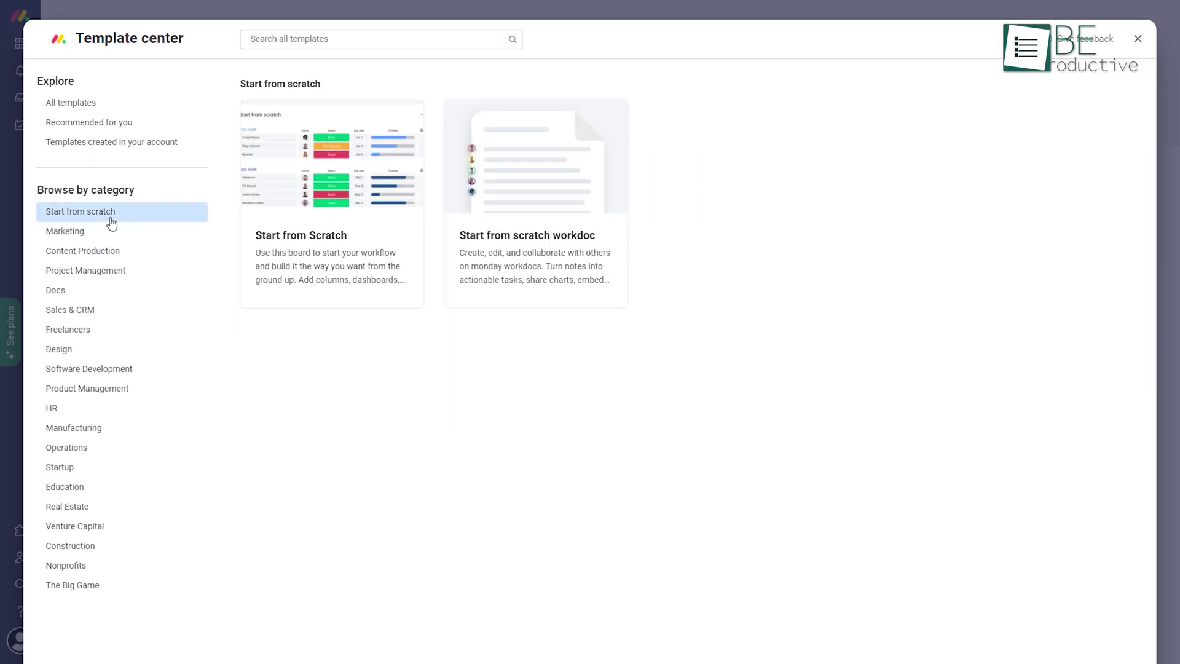
click(354, 260)
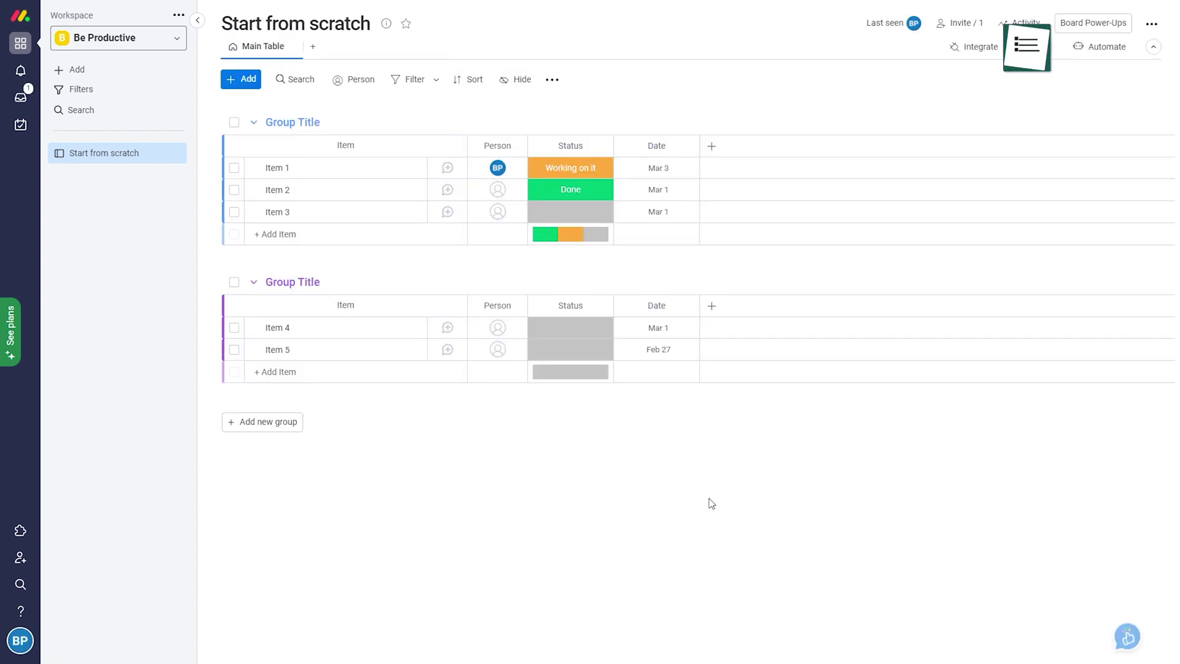
Add a Gantt view and a Timeline view to the Start from scratch board.
click(313, 47)
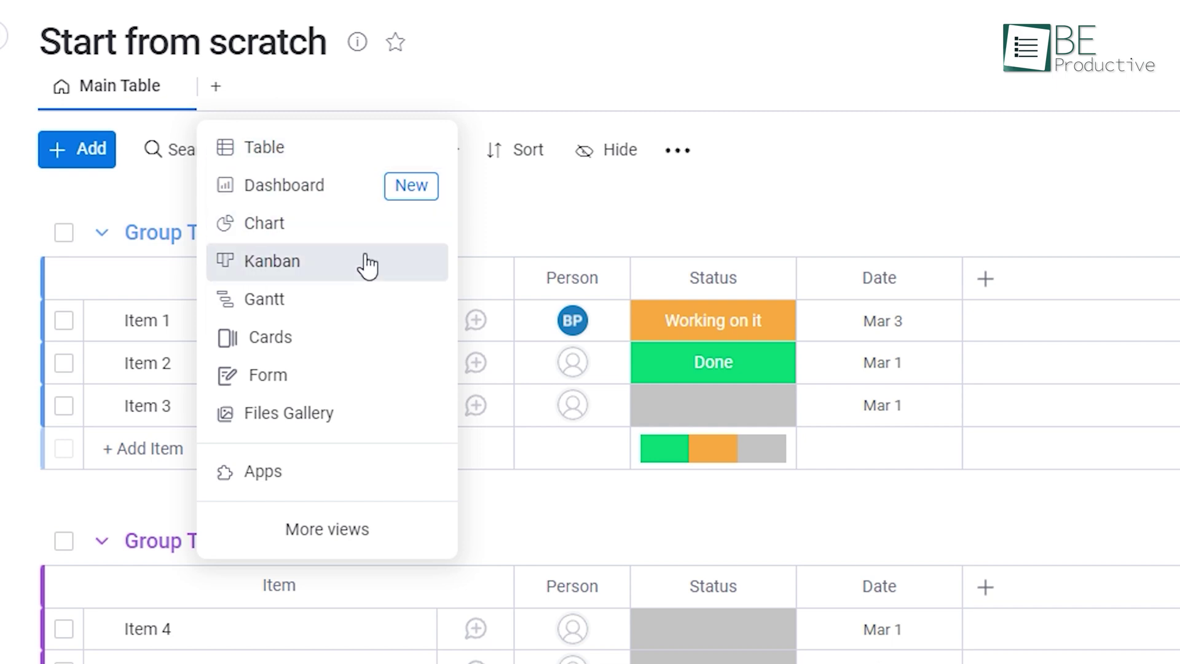
click(377, 299)
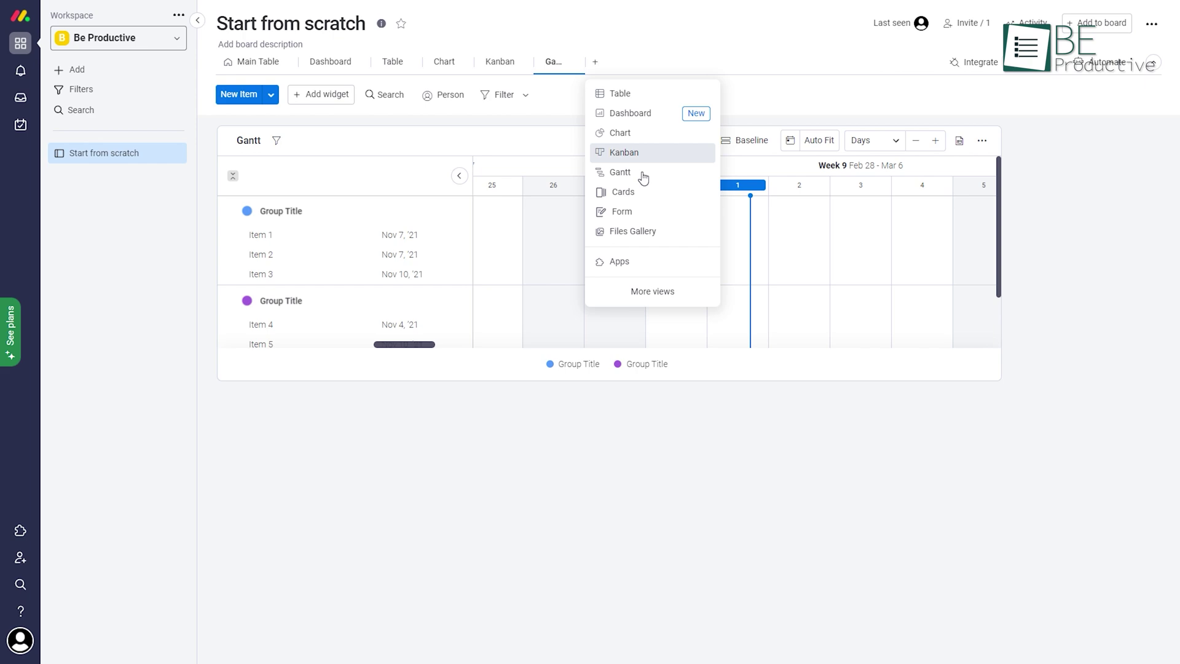
click(667, 293)
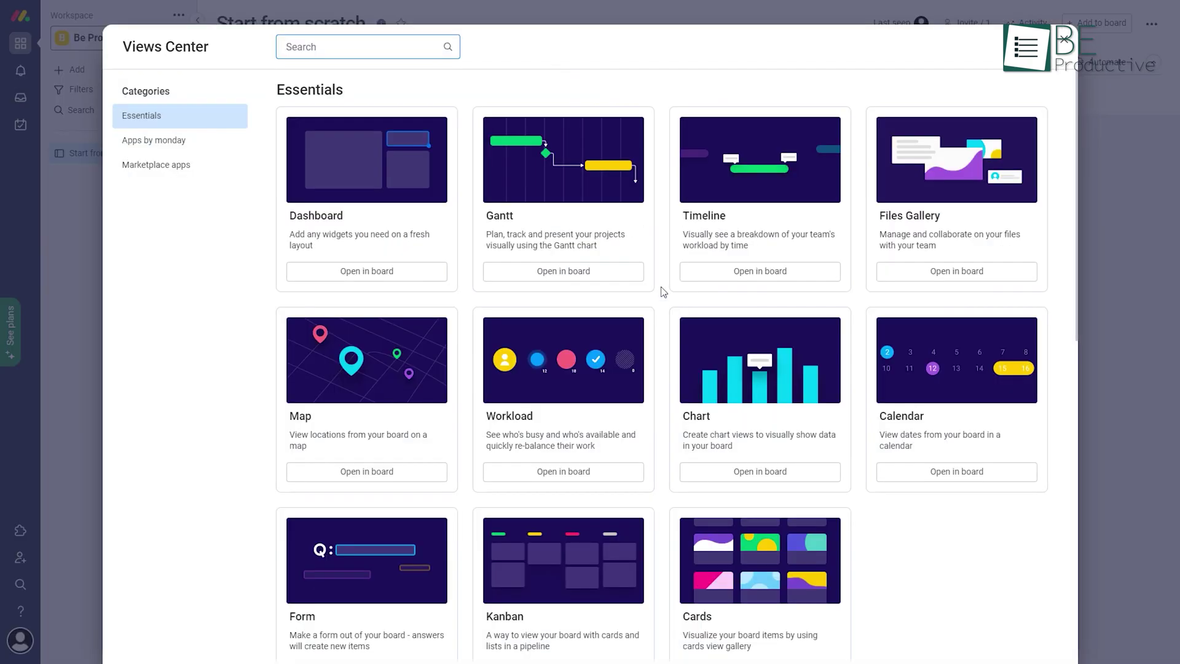
click(776, 273)
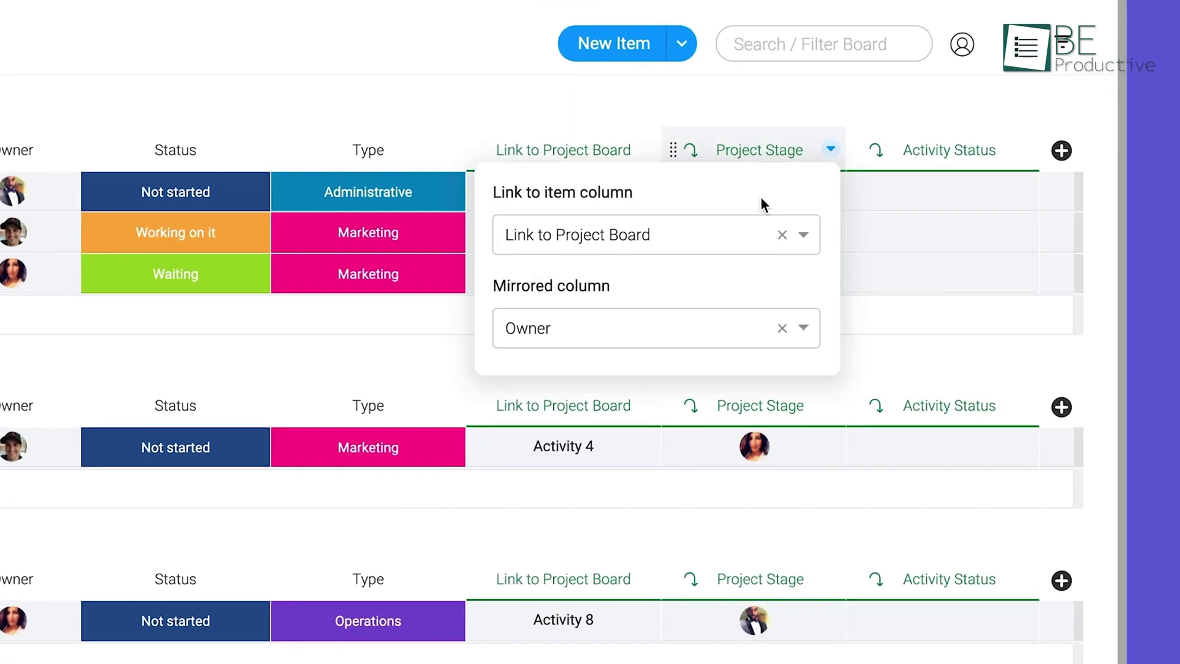
Set the Project Stage mirror column to show the linked board's Group.
click(799, 328)
scroll(777, 377, down, 2)
click(777, 469)
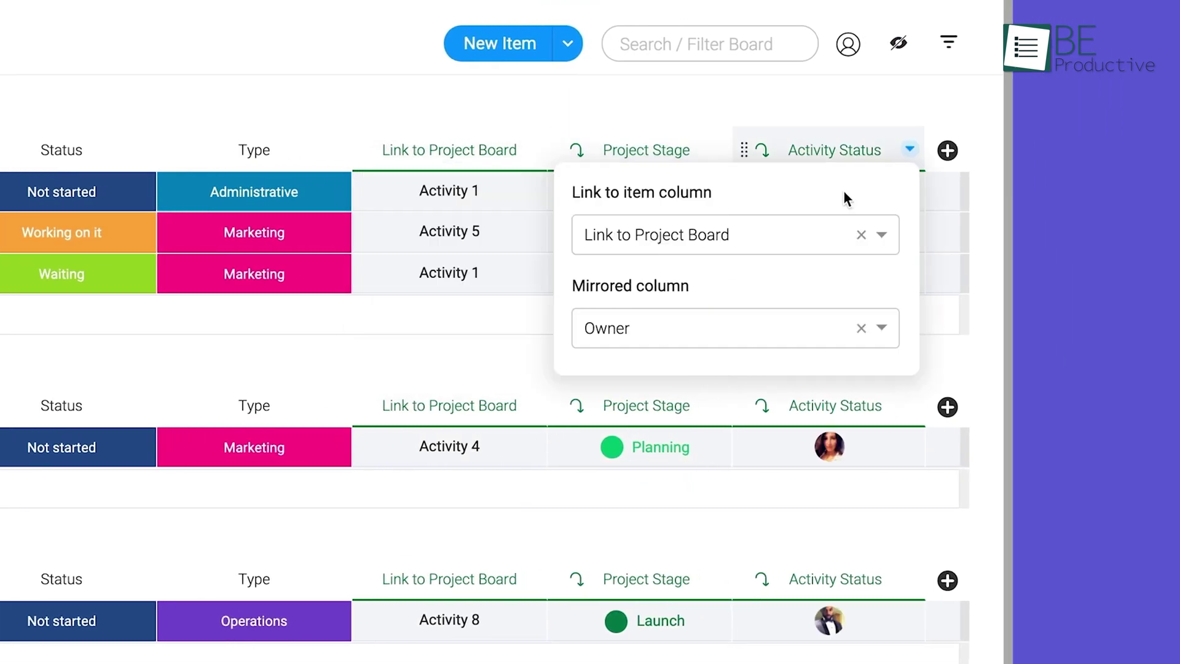
click(882, 329)
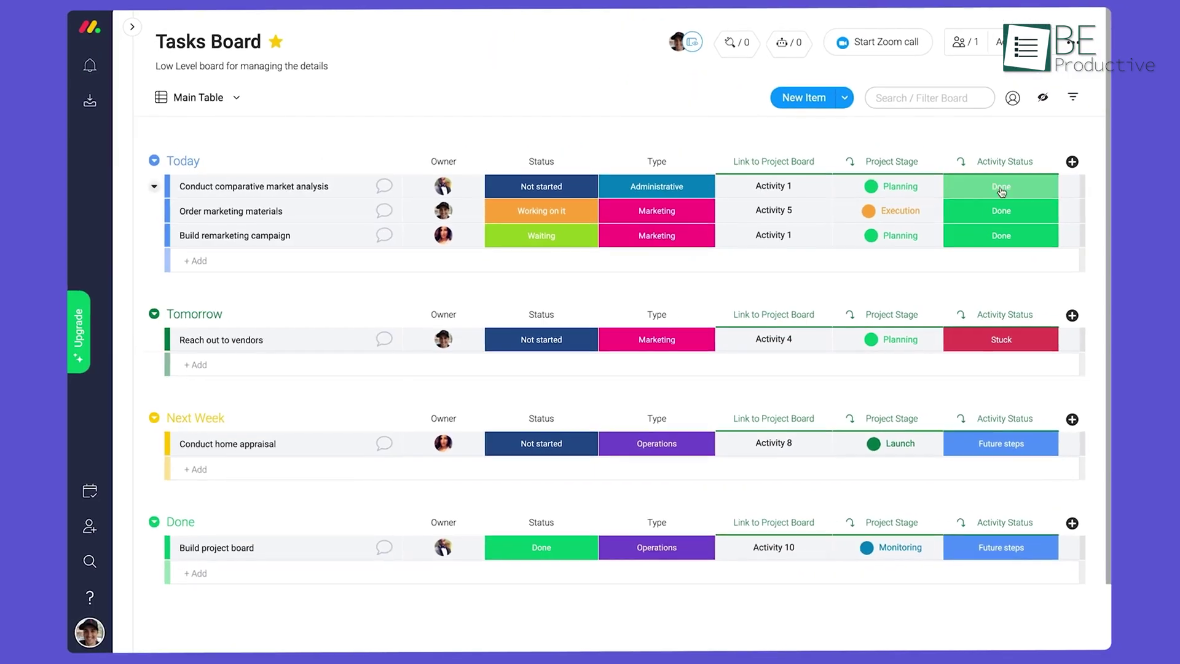
Mark the Reach out to vendors task as Done.
click(111, 457)
click(503, 399)
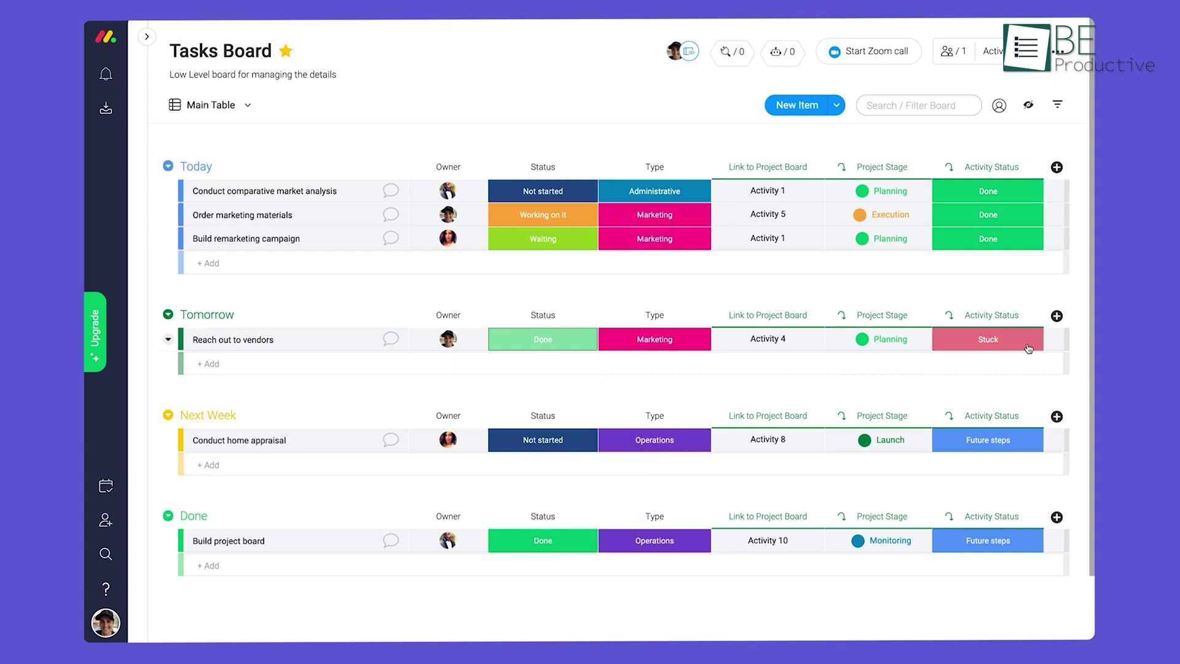
click(988, 340)
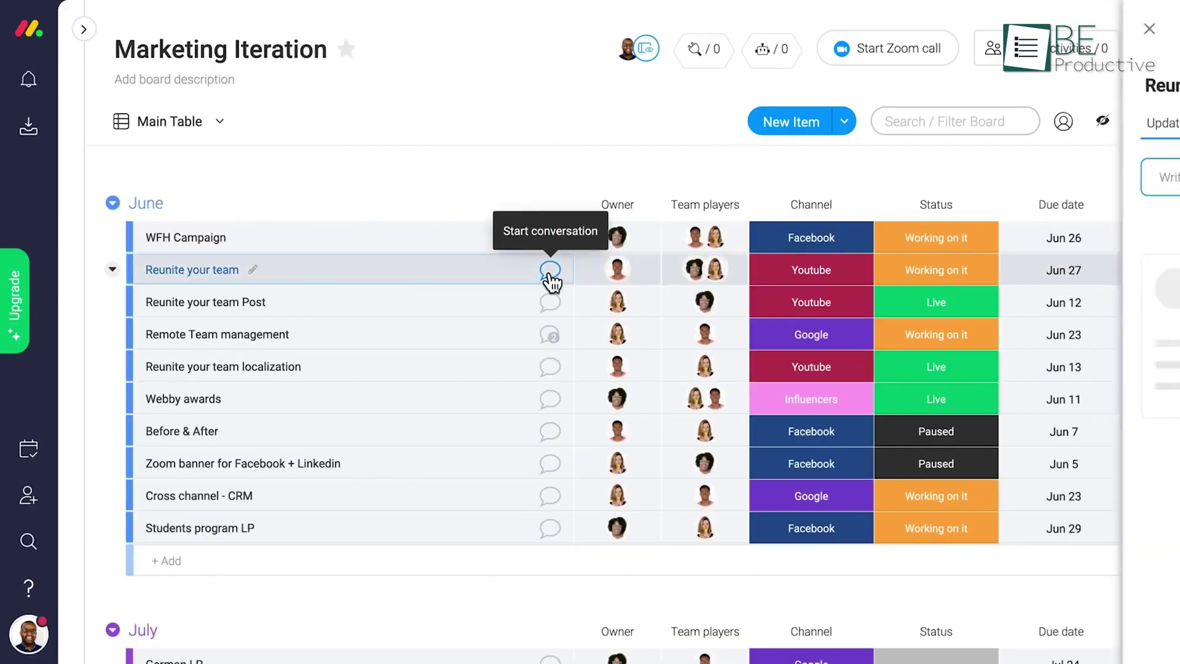
Post an update mentioning a teammate on the Reunite your team item.
click(550, 270)
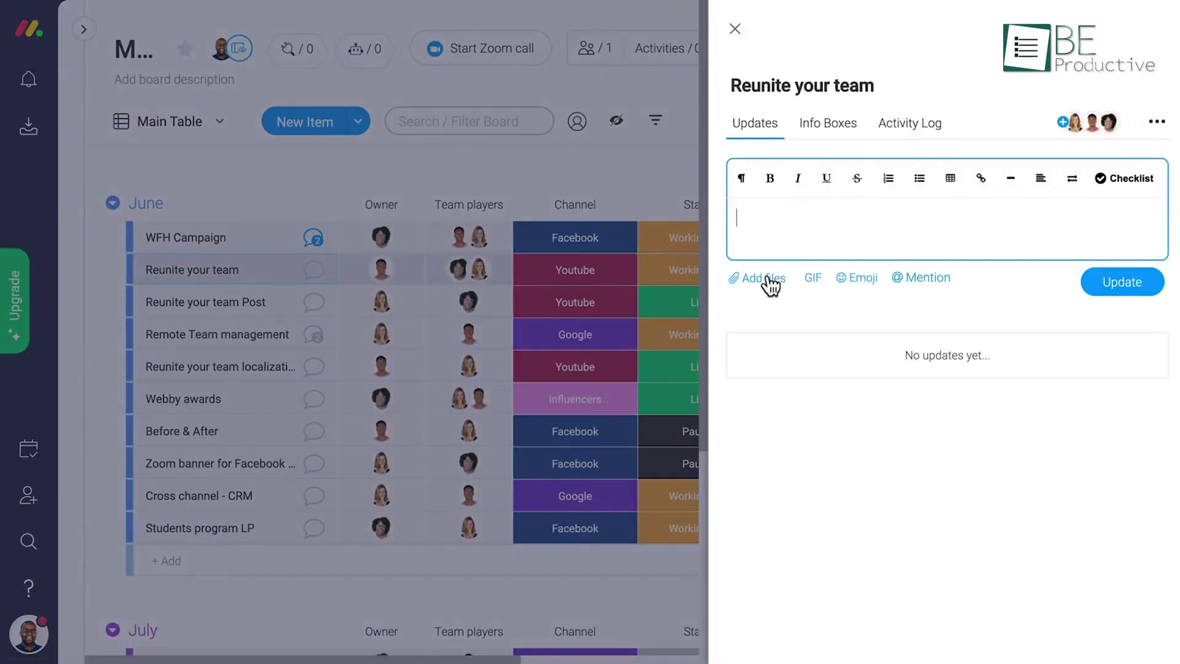
click(765, 282)
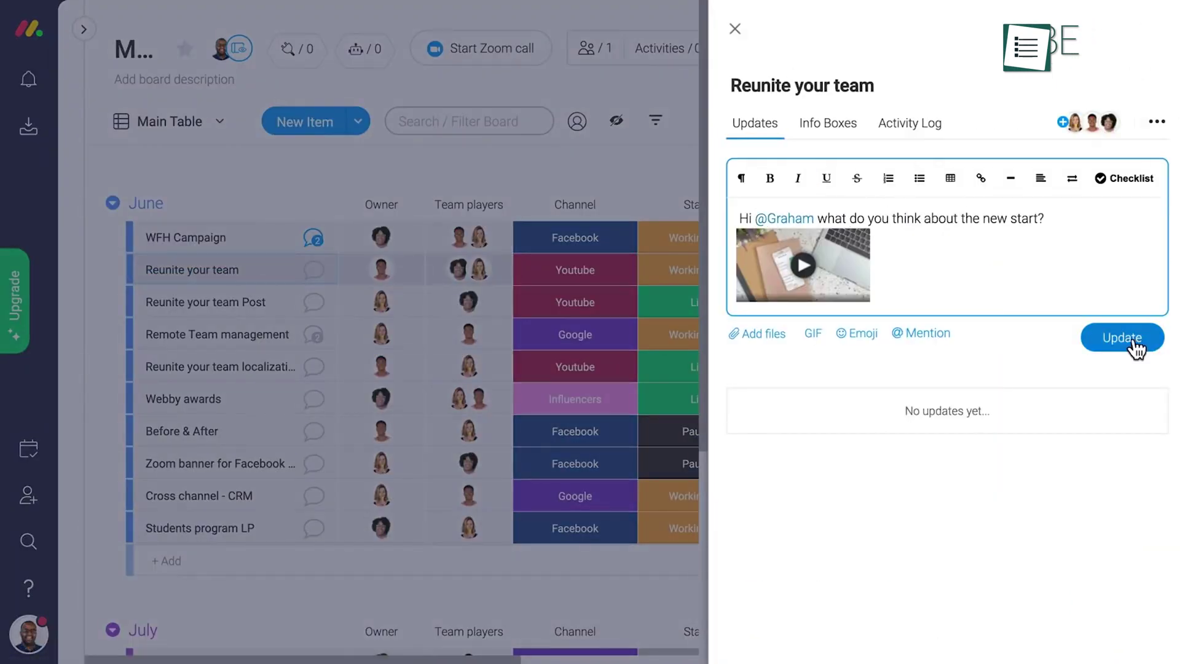
click(1064, 344)
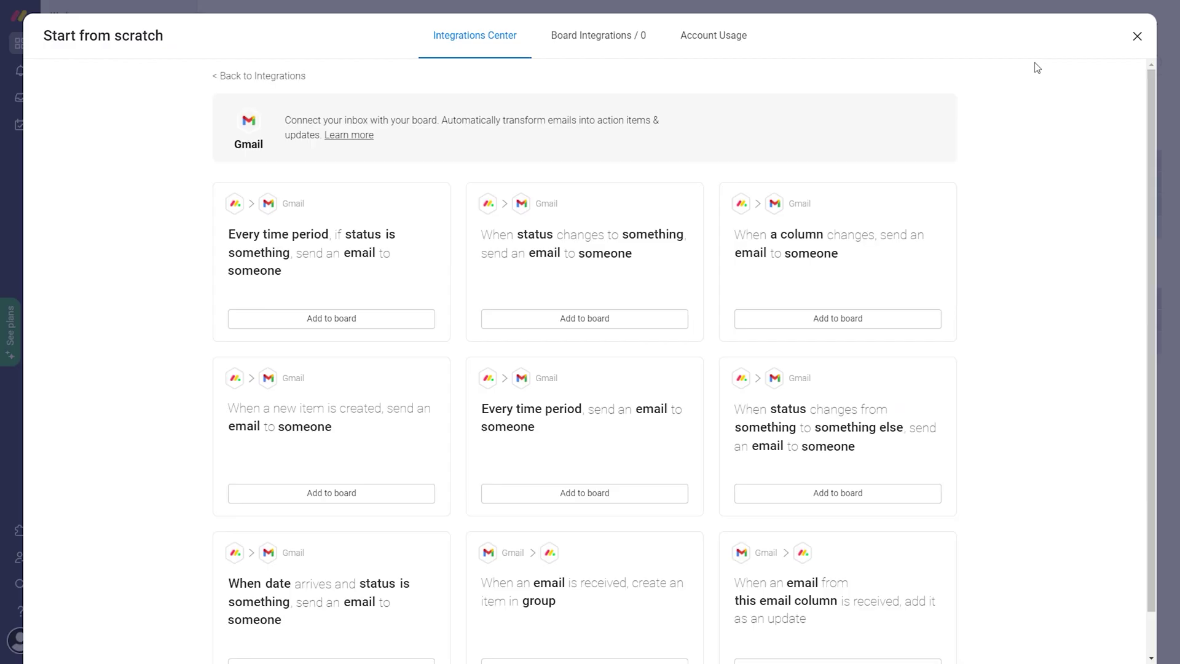
Review the board's integrations, browse all integrations, and try a basic automation template.
click(601, 37)
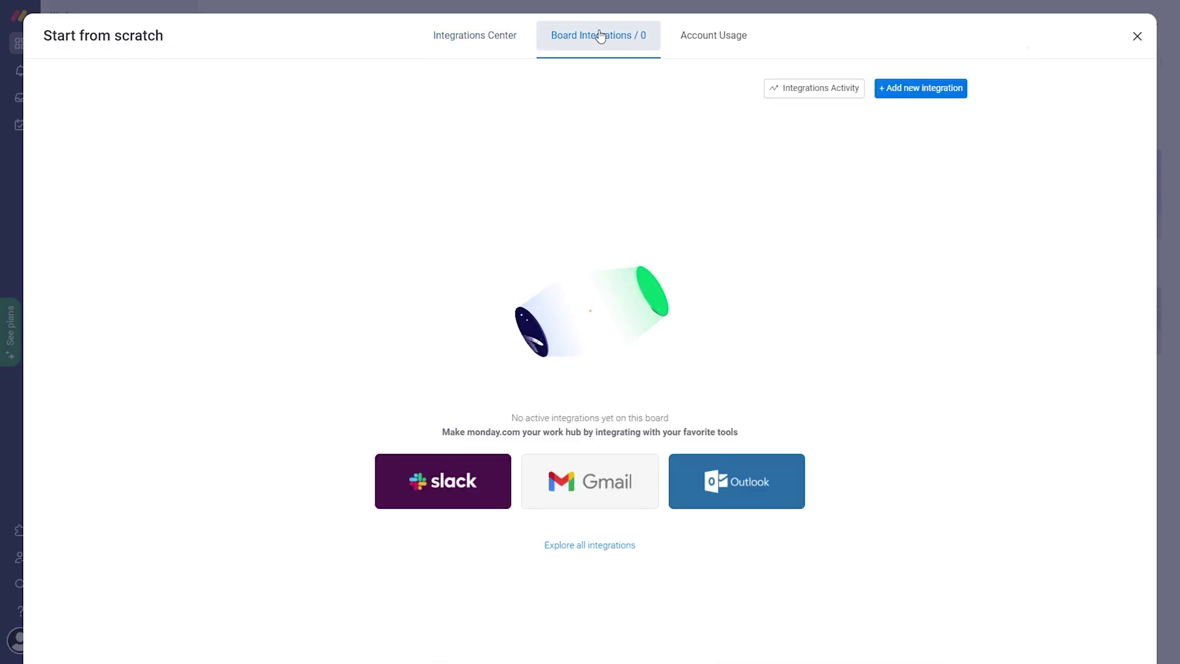
click(617, 546)
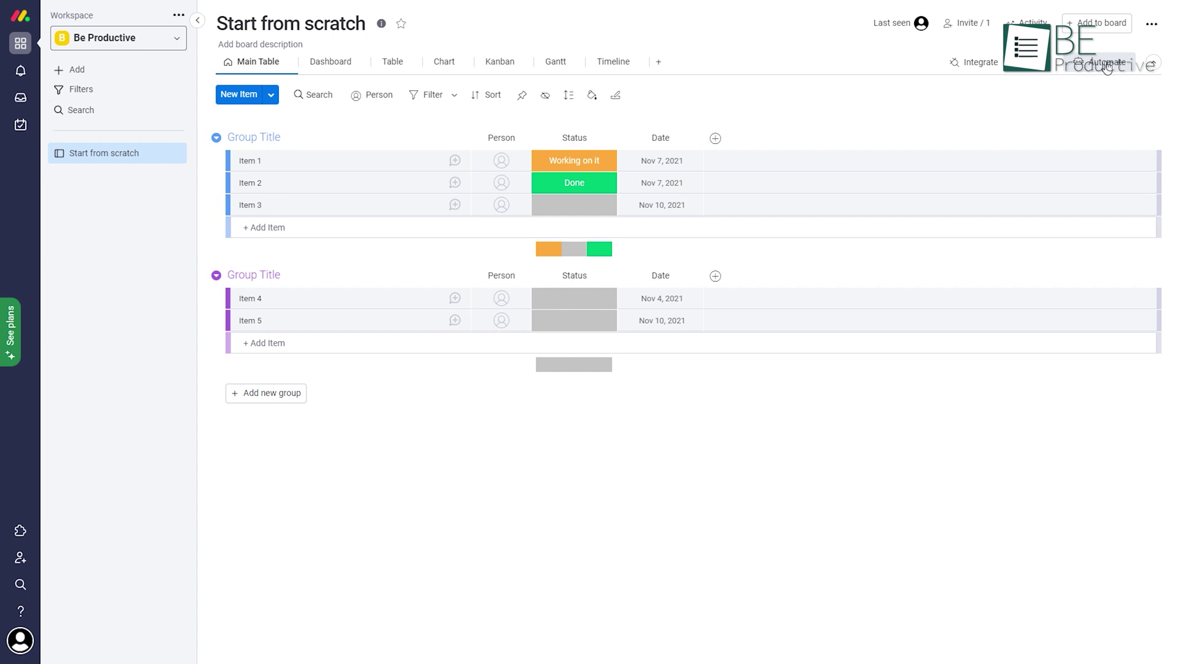
click(1105, 64)
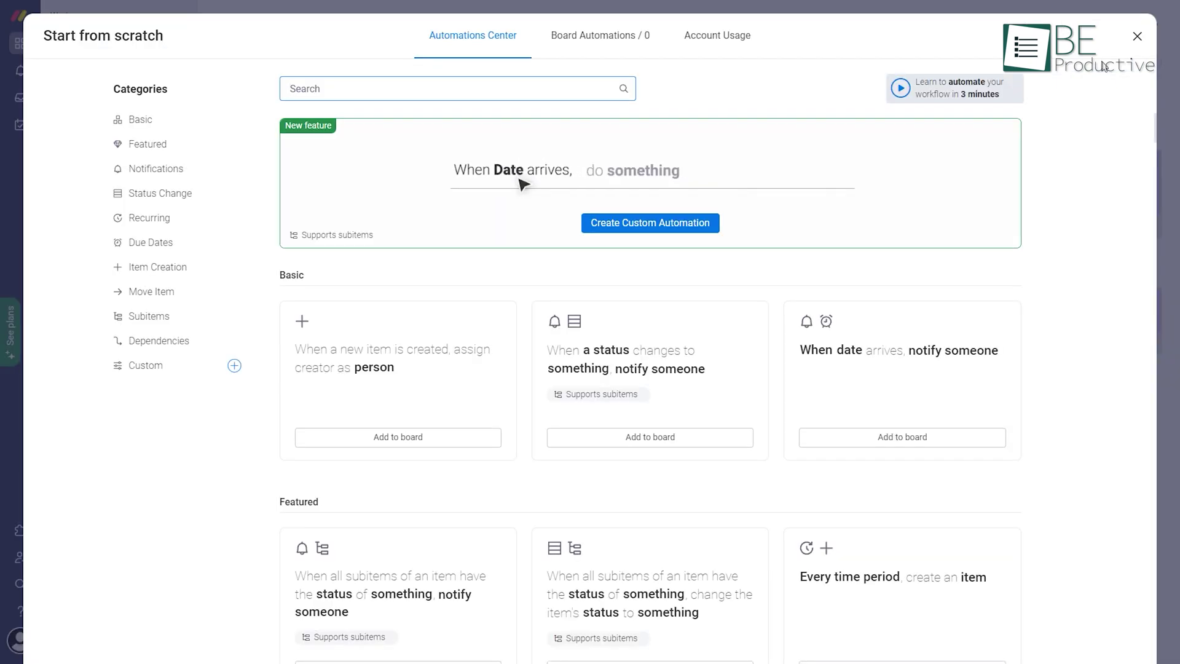
click(210, 122)
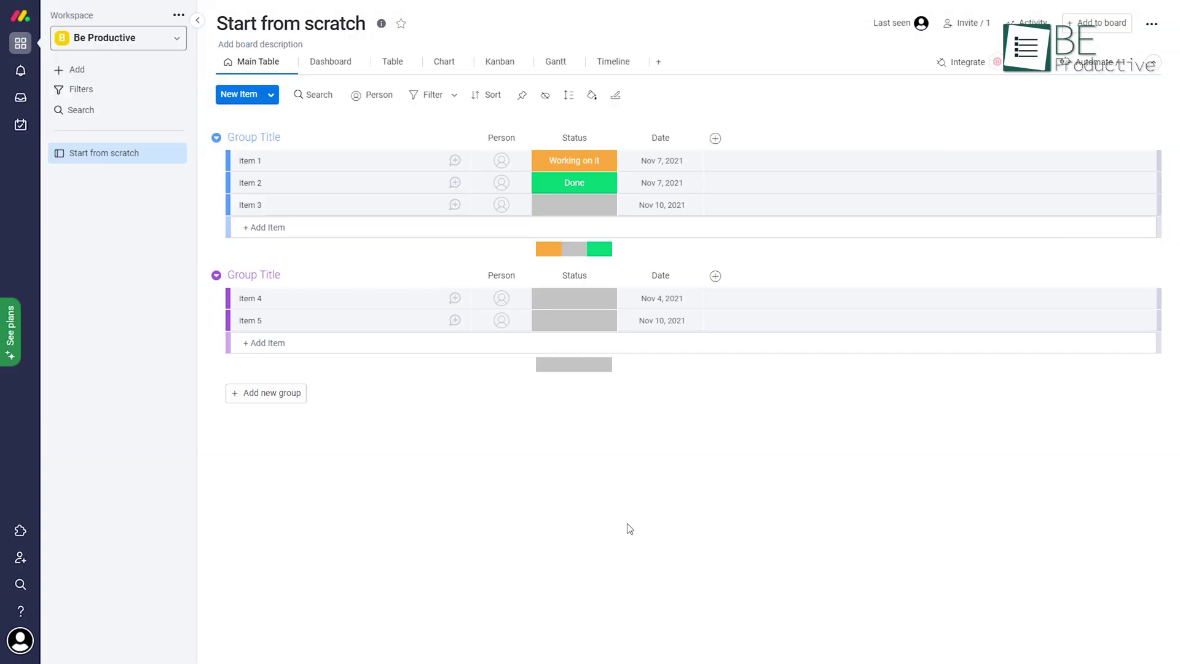
Open the pricing plans and check the Individual plan's seat, item and storage limit details.
click(6, 311)
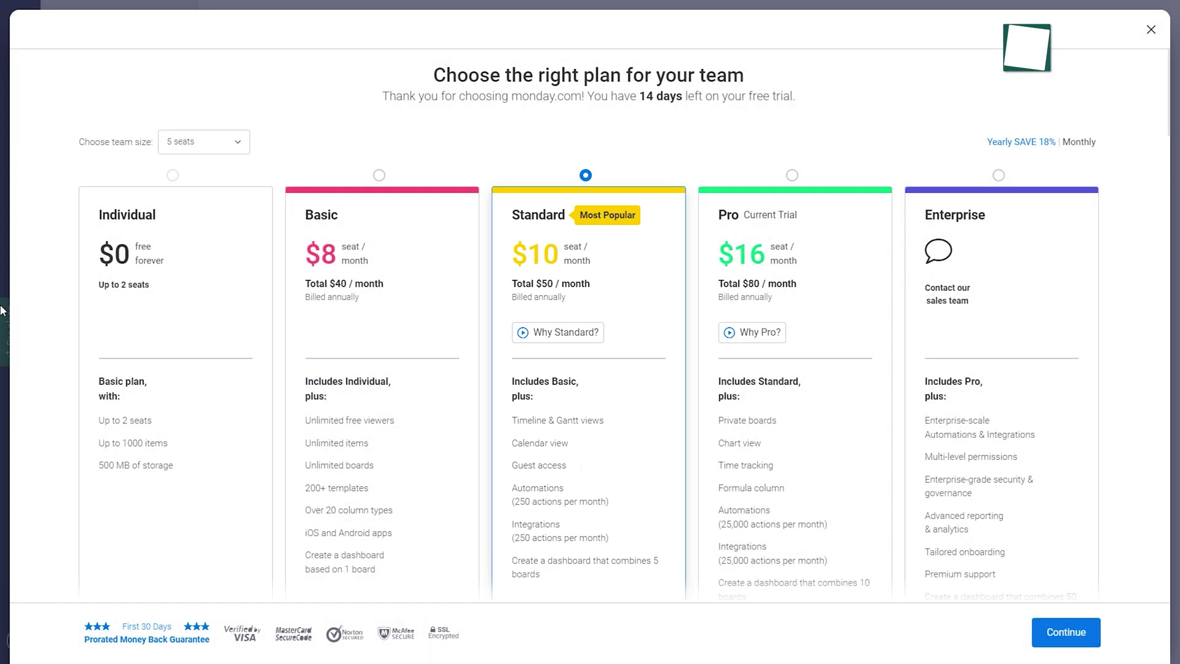
mouse_move(153, 424)
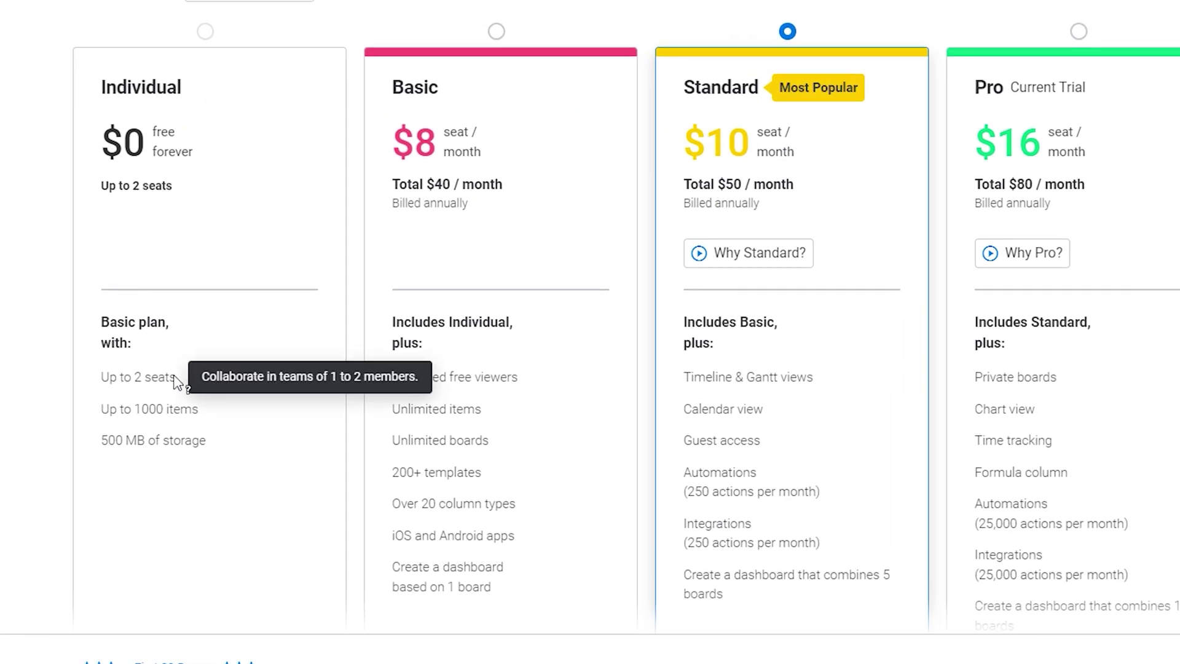
mouse_move(197, 408)
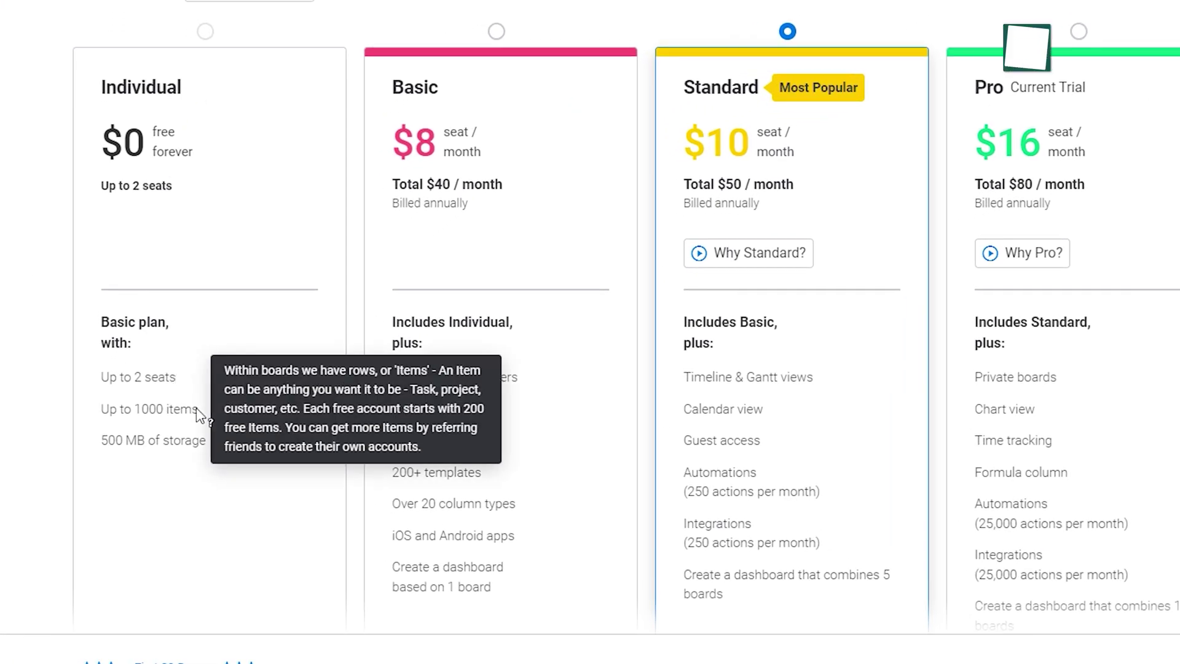
mouse_move(205, 440)
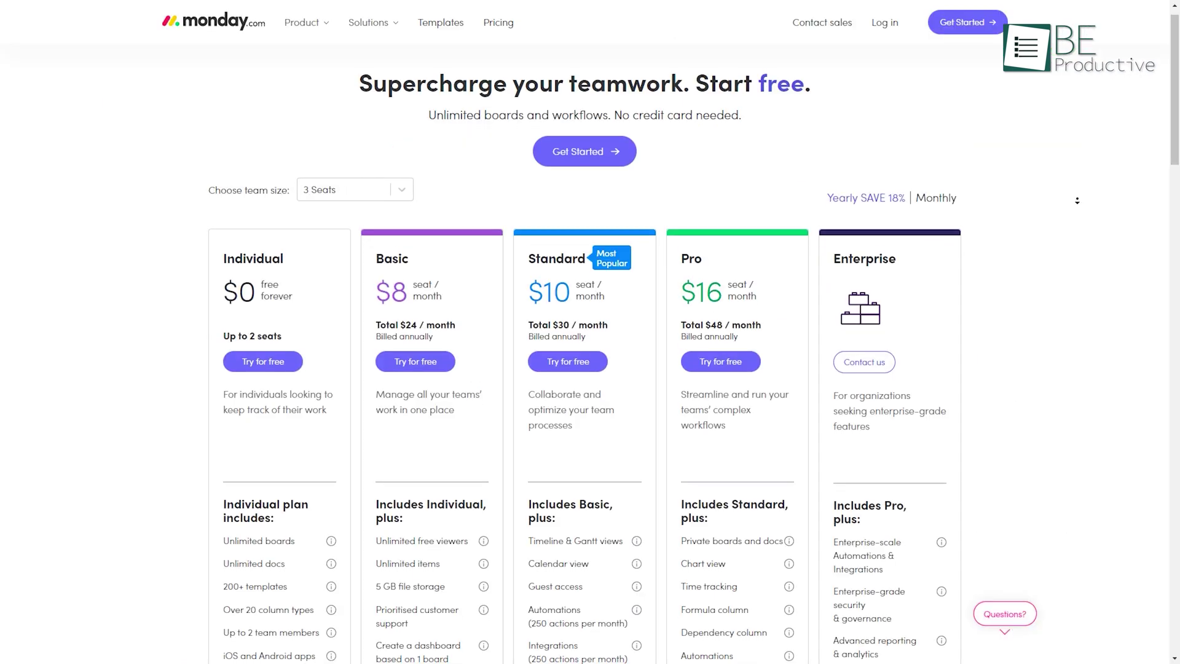
scroll(1078, 203, down, 1)
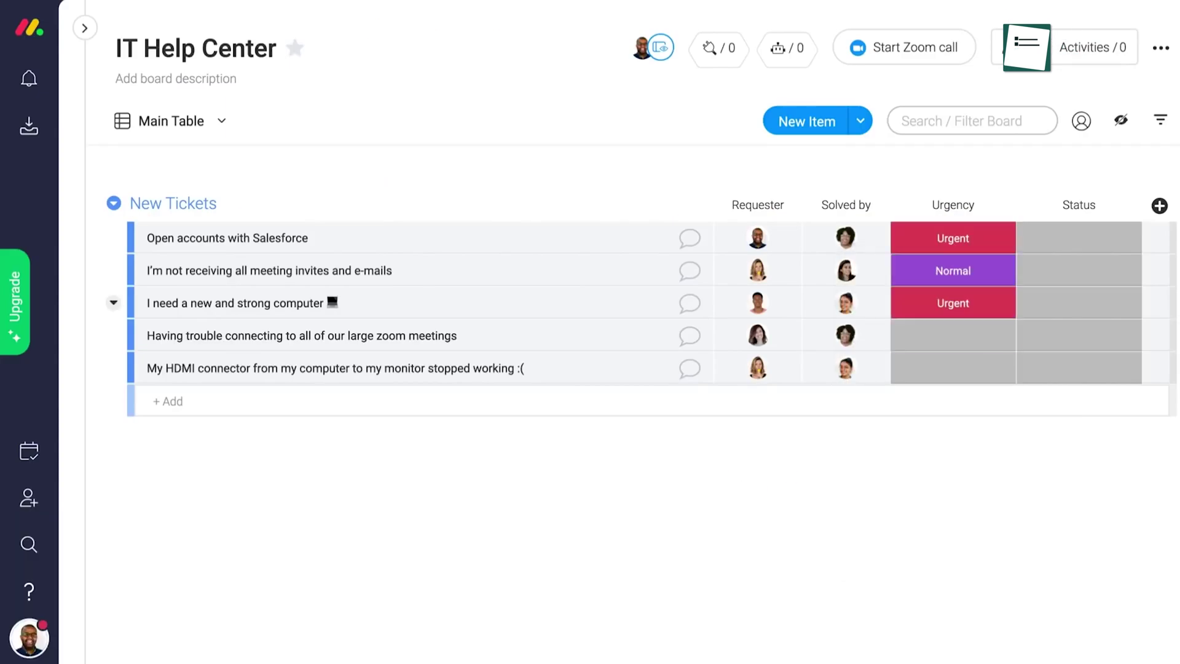
Move Urgency before Requester; set Gutkowski and sons to Support question in Need Customer Success.
drag(909, 207, 743, 204)
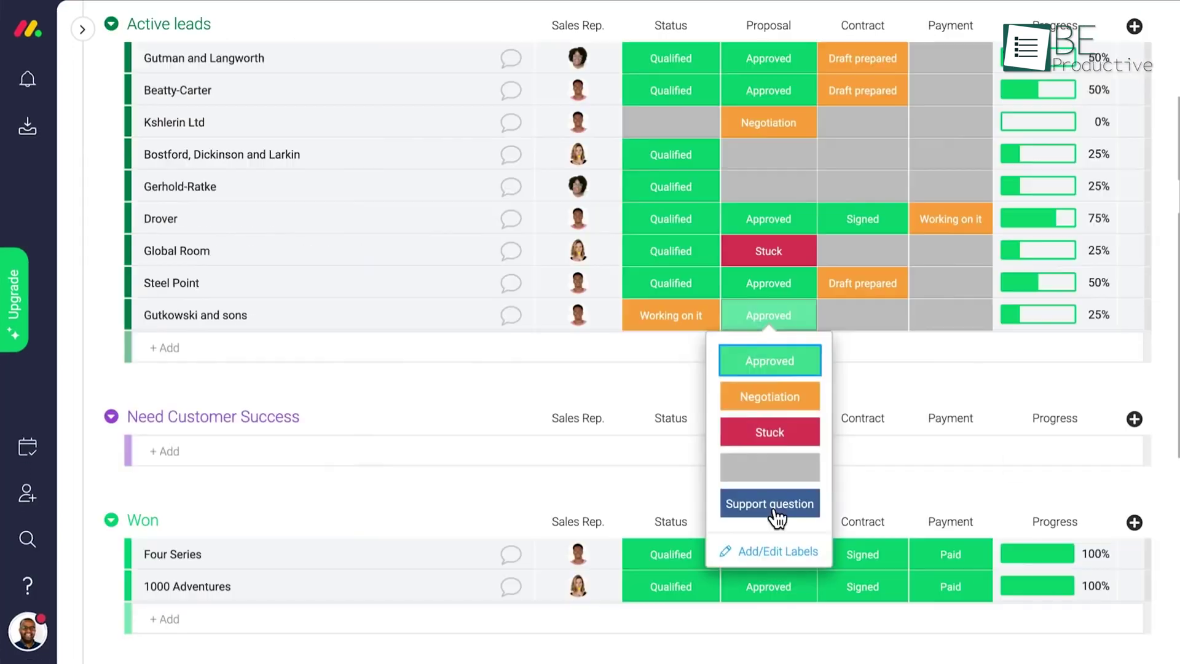
click(778, 503)
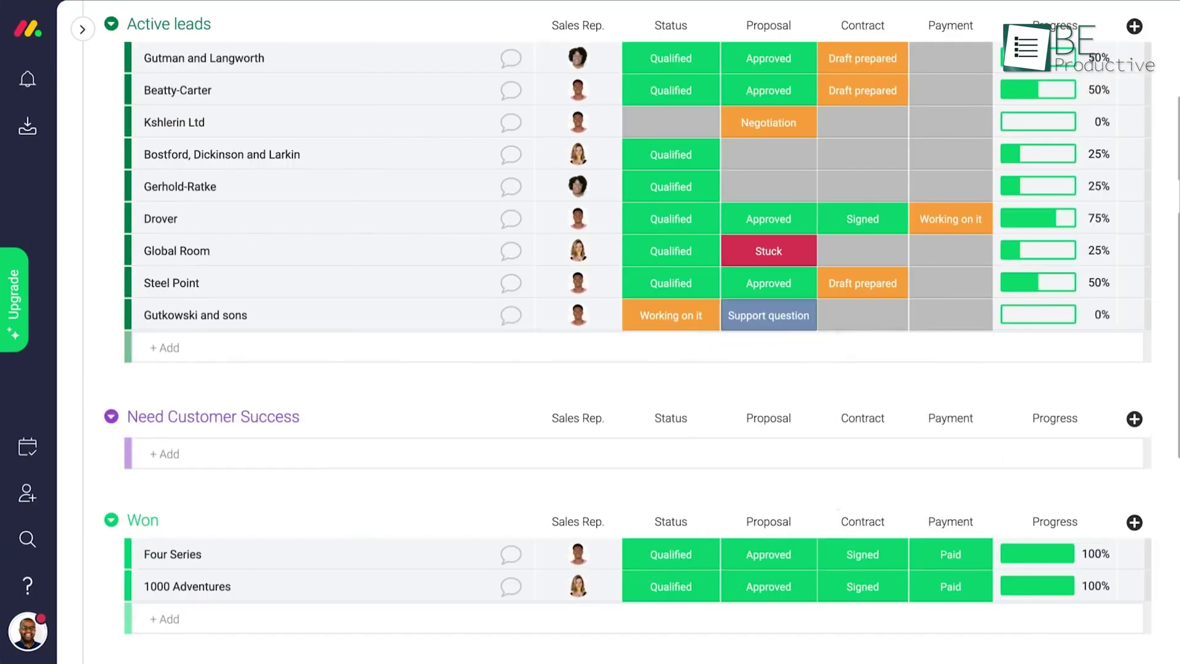
drag(172, 313, 145, 420)
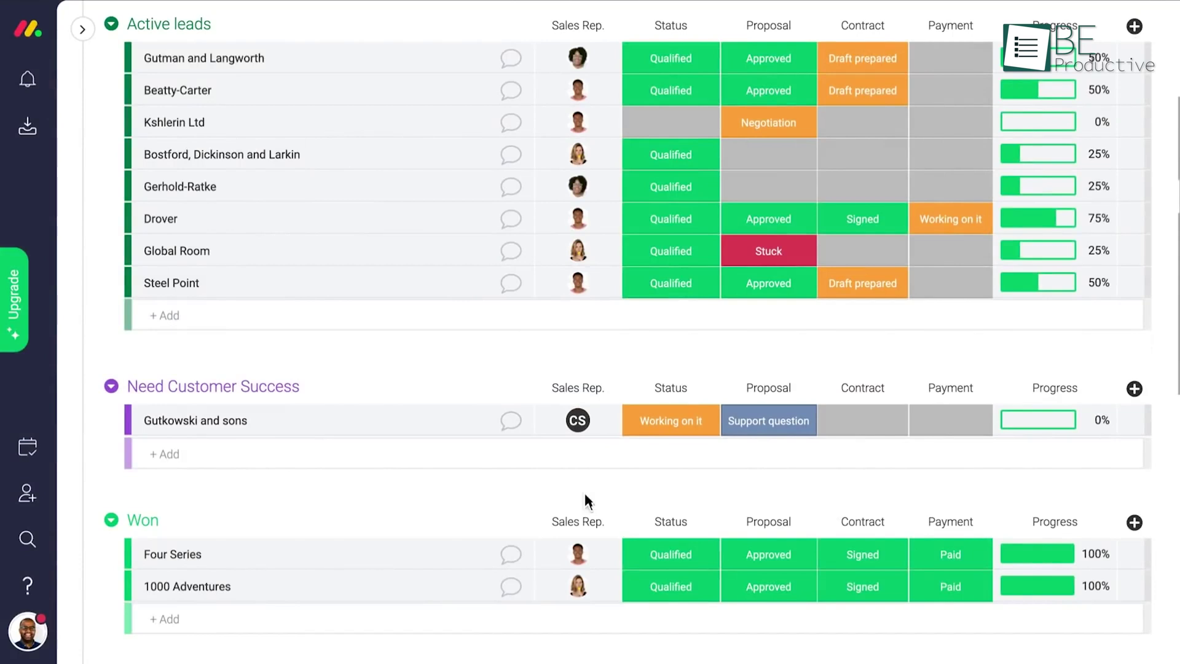
drag(1170, 457, 1166, 350)
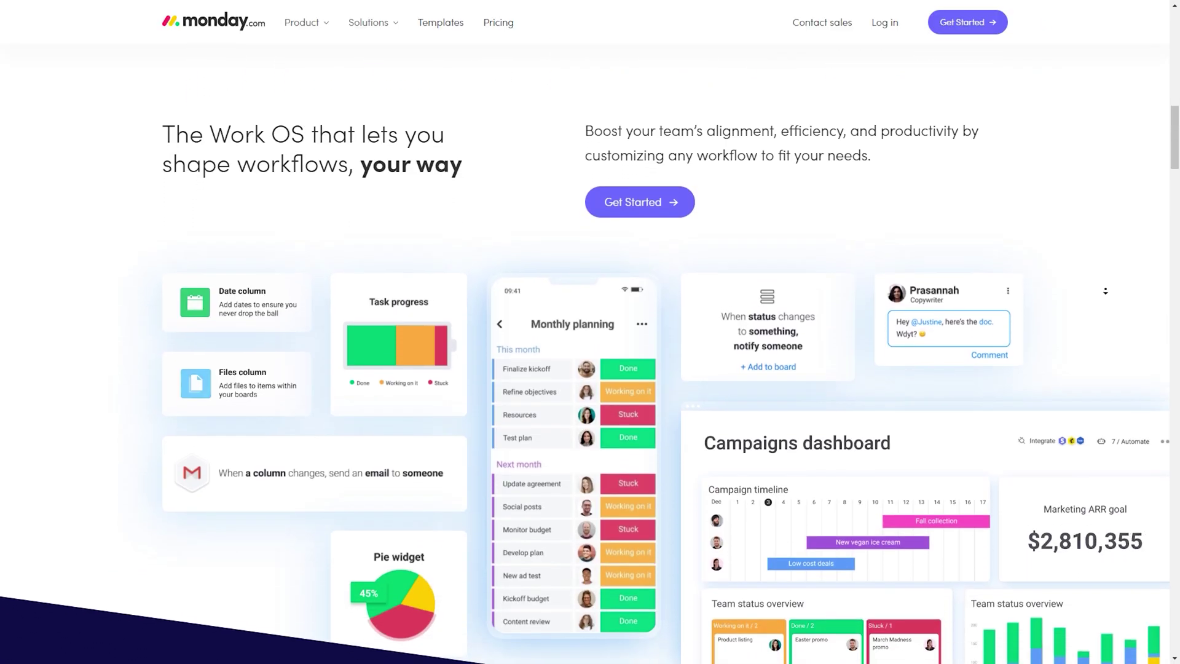
Scroll down the monday.com homepage to the comparison with Trello, Asana and ClickUp.
scroll(1106, 290, down, 2)
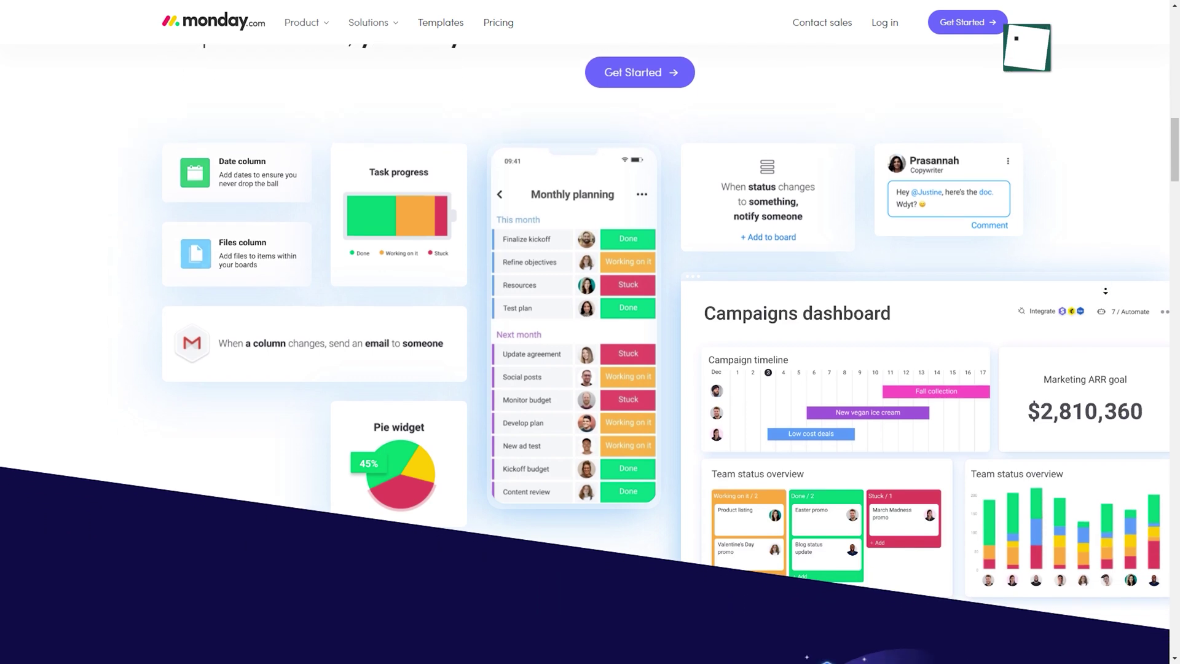
scroll(1105, 291, down, 2)
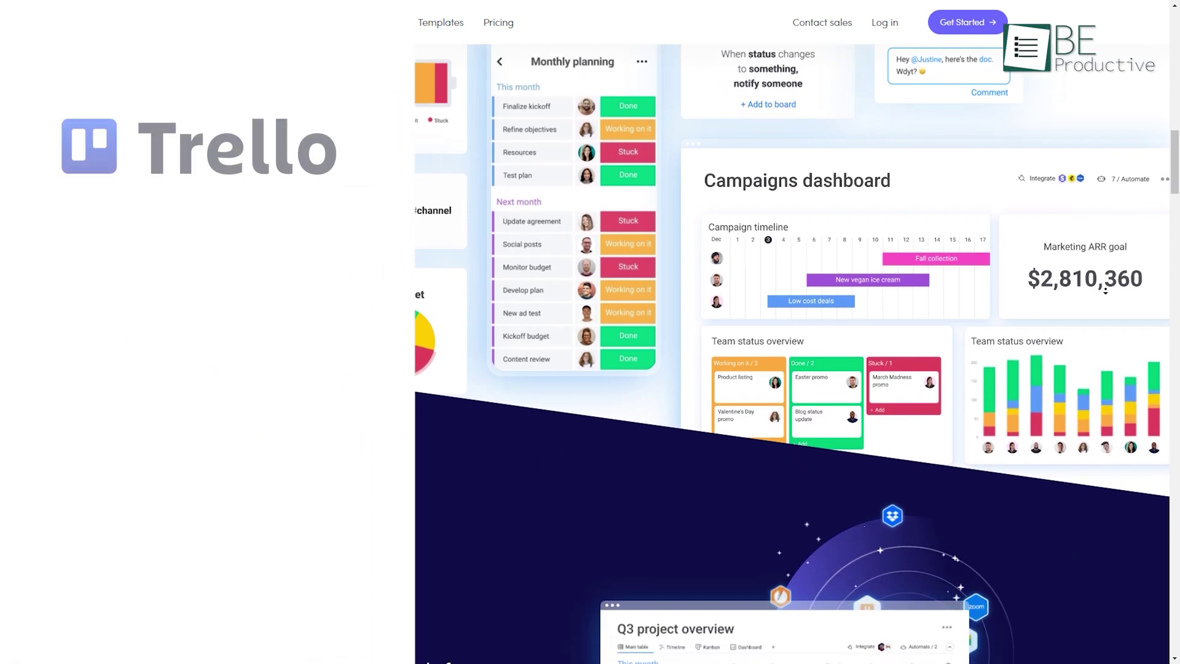
scroll(1105, 291, down, 2)
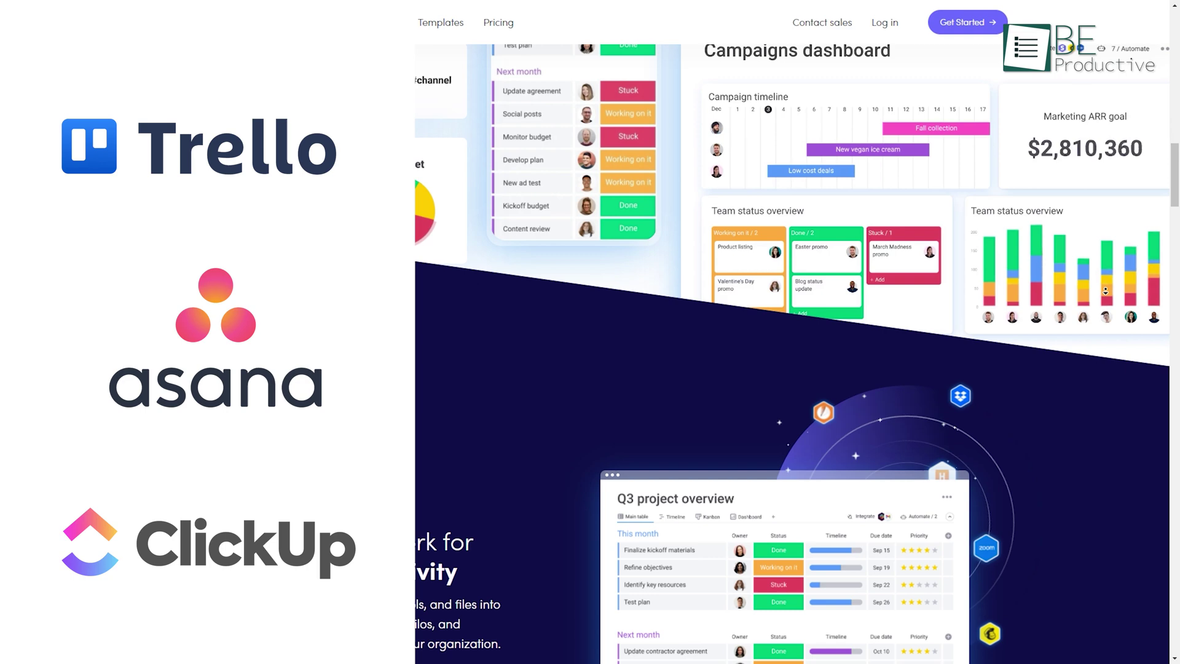
scroll(1105, 291, down, 2)
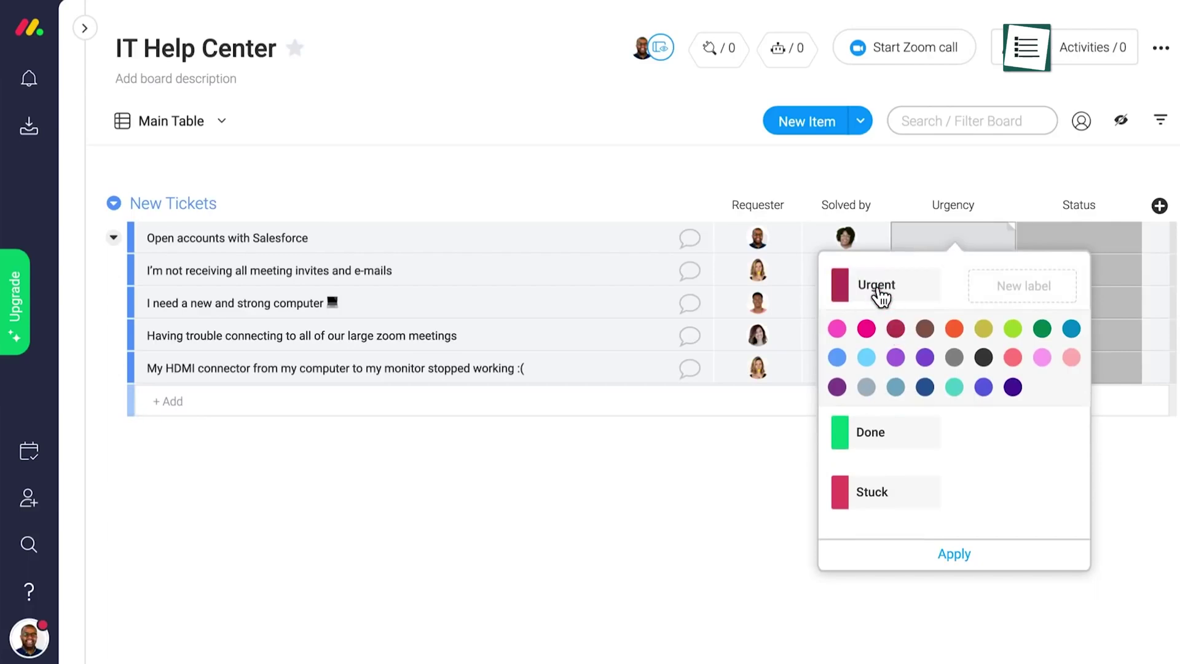
Recolour the Done urgency label purple as Normal, then preview the Design Weekly Tasks template.
click(839, 339)
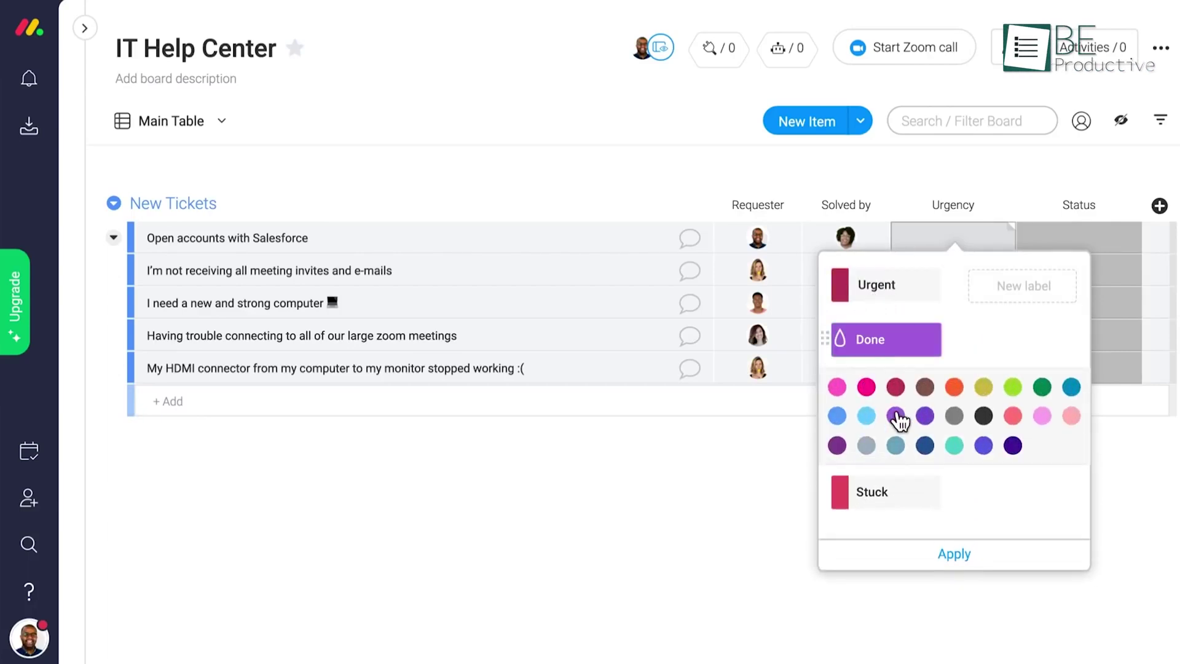
click(885, 348)
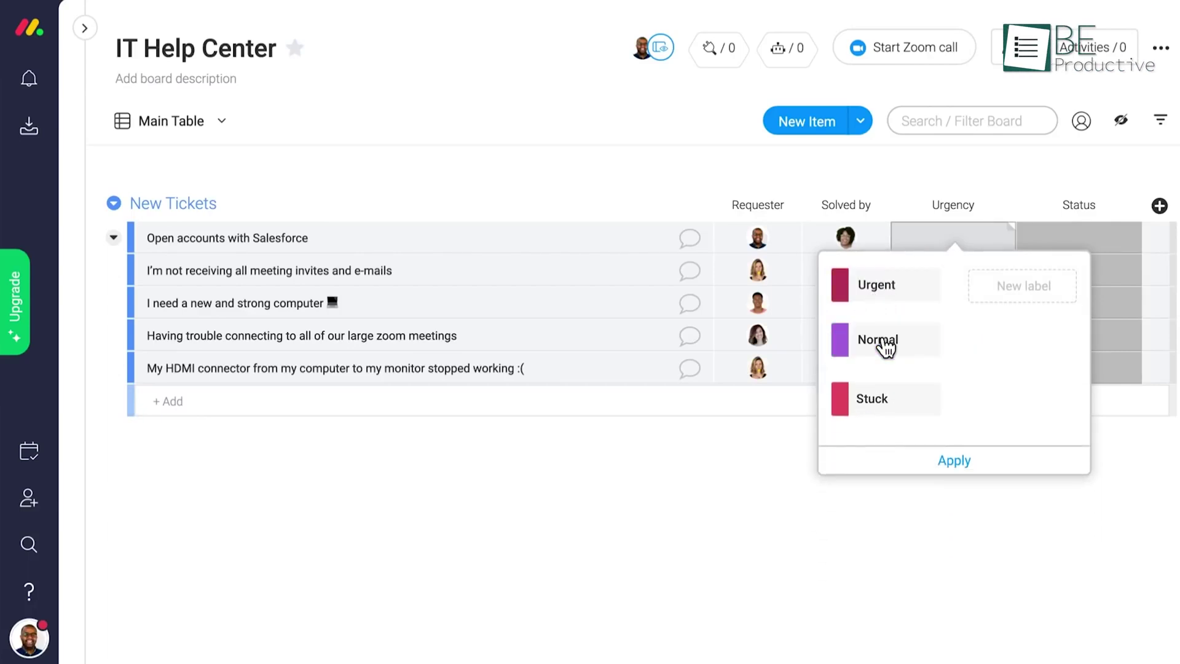
click(841, 401)
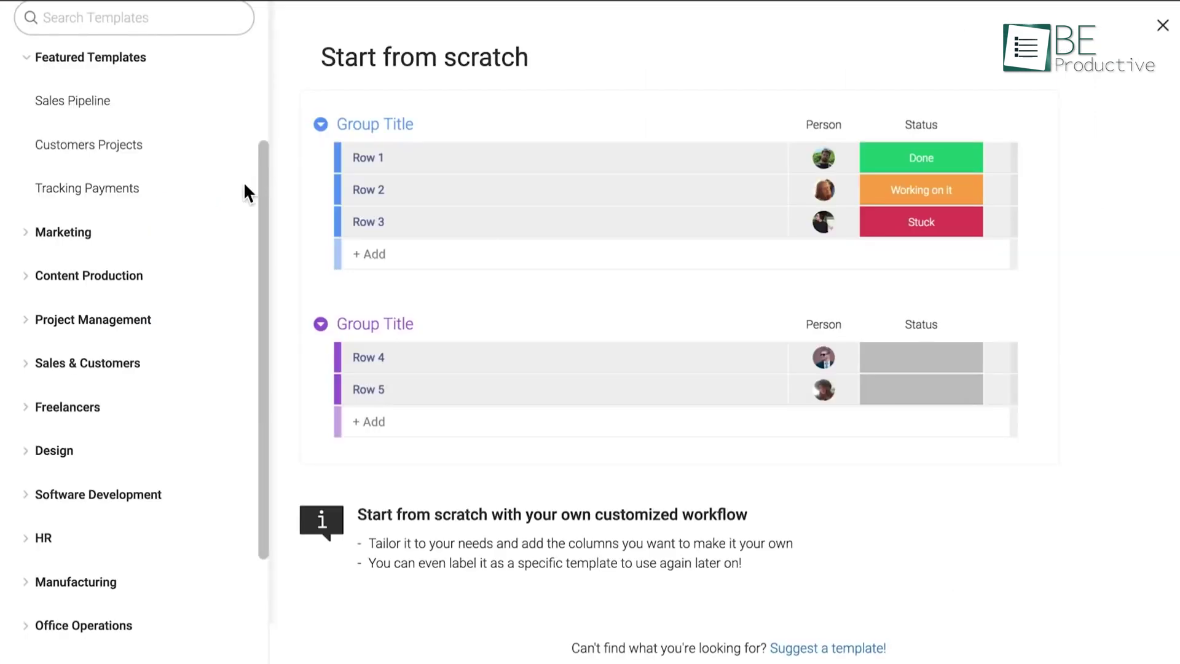
click(243, 189)
click(96, 539)
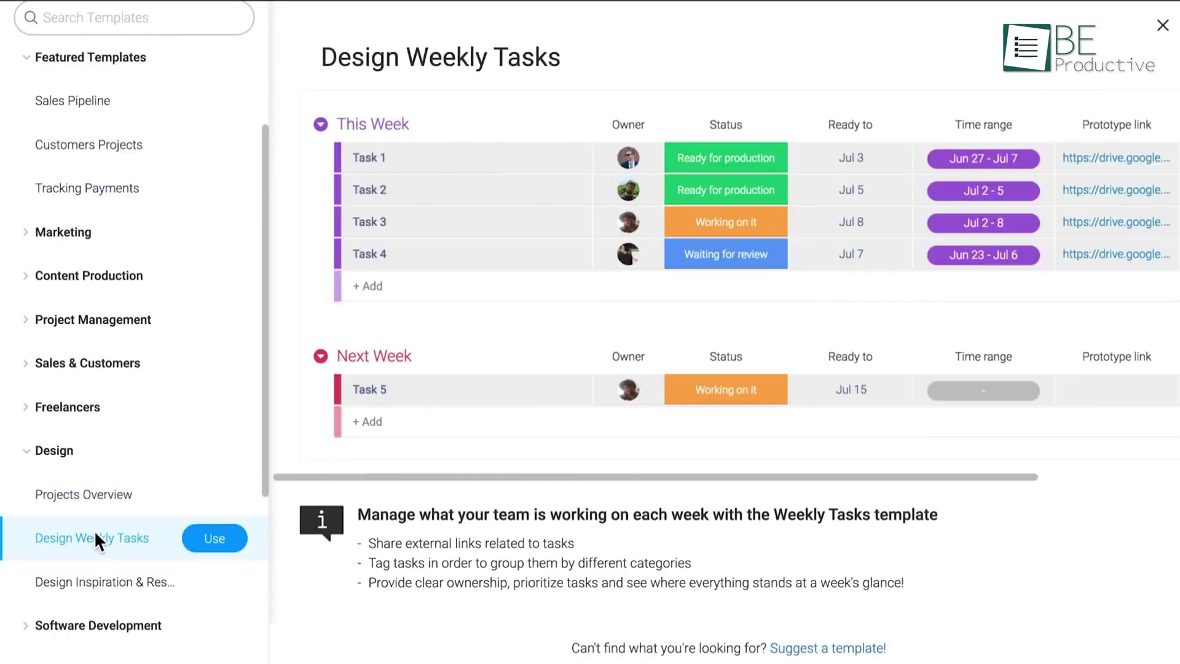